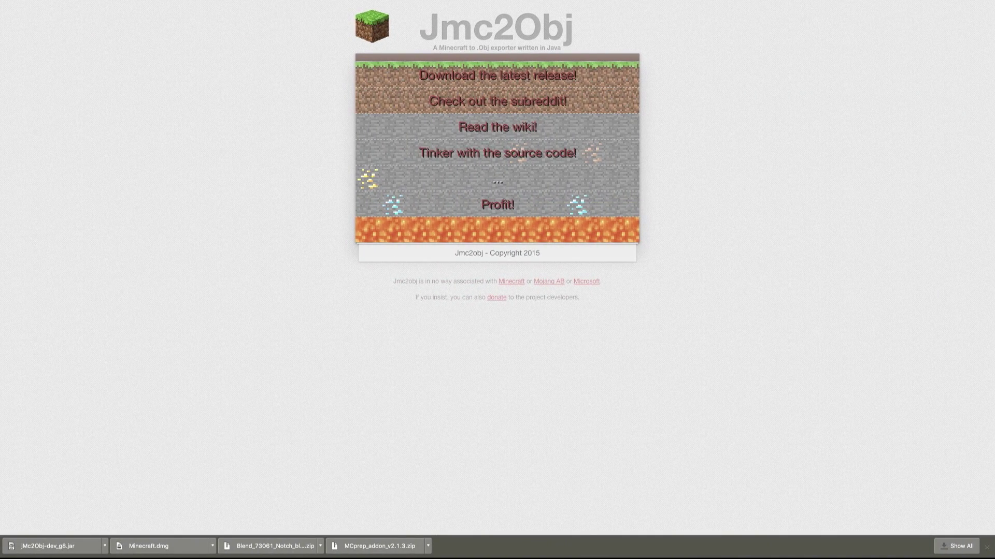
Download jMc2Obj-dev_g8.jar from jmc2obj.net's 'Download the latest release!' link.
key(super+l)
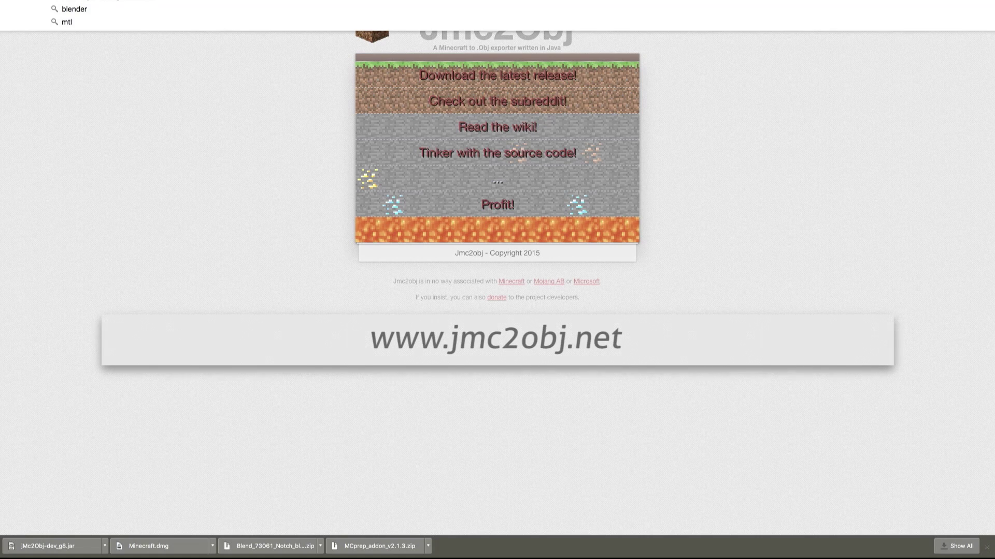
click(174, 85)
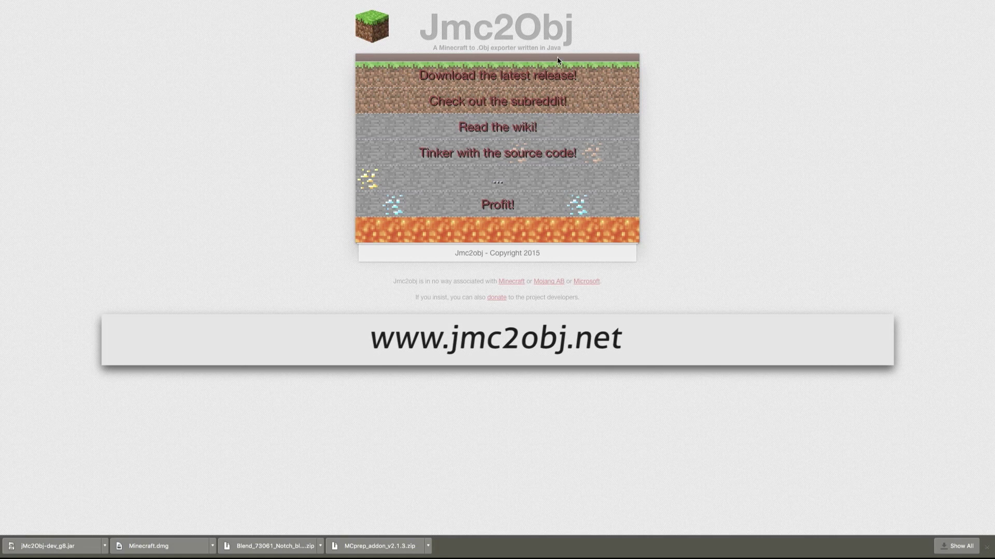
click(487, 81)
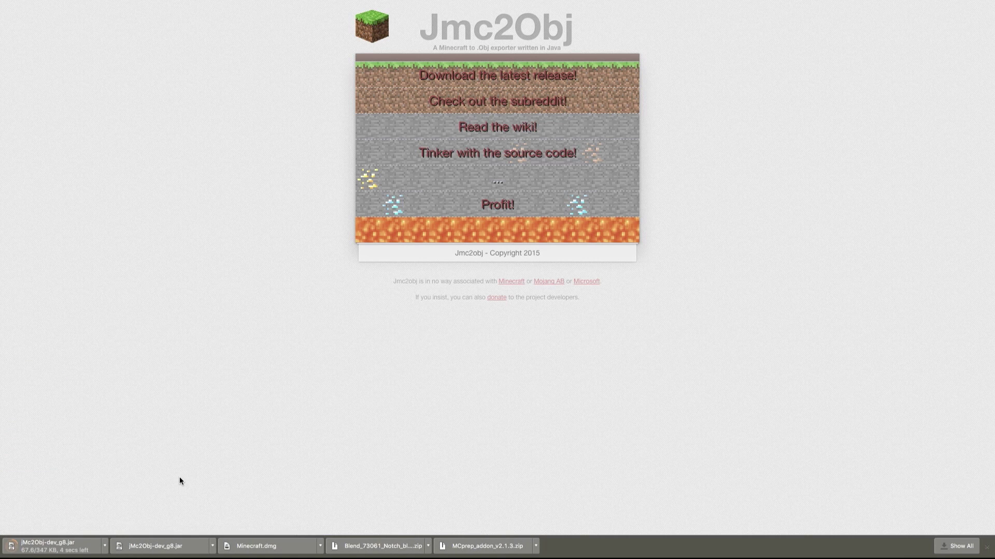
key(ctrl+Right)
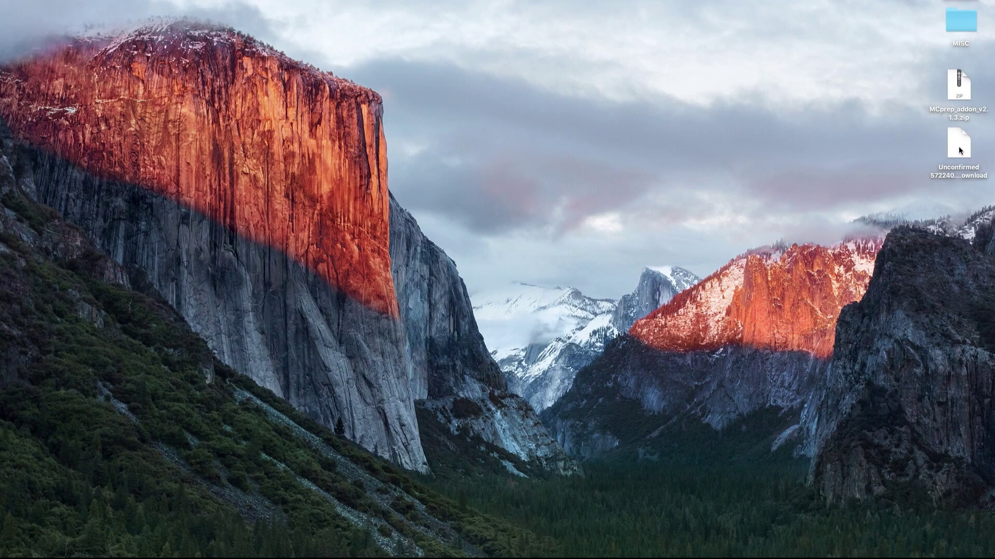
key(ctrl+Left)
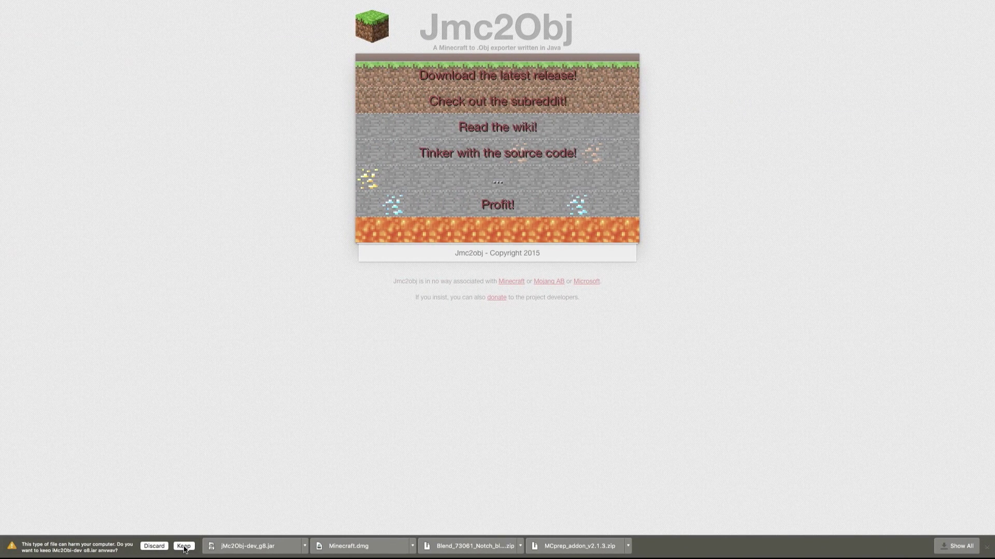
Keep the jMc2Obj-dev_g8.jar download, then launch it from the desktop past the security prompt.
click(183, 547)
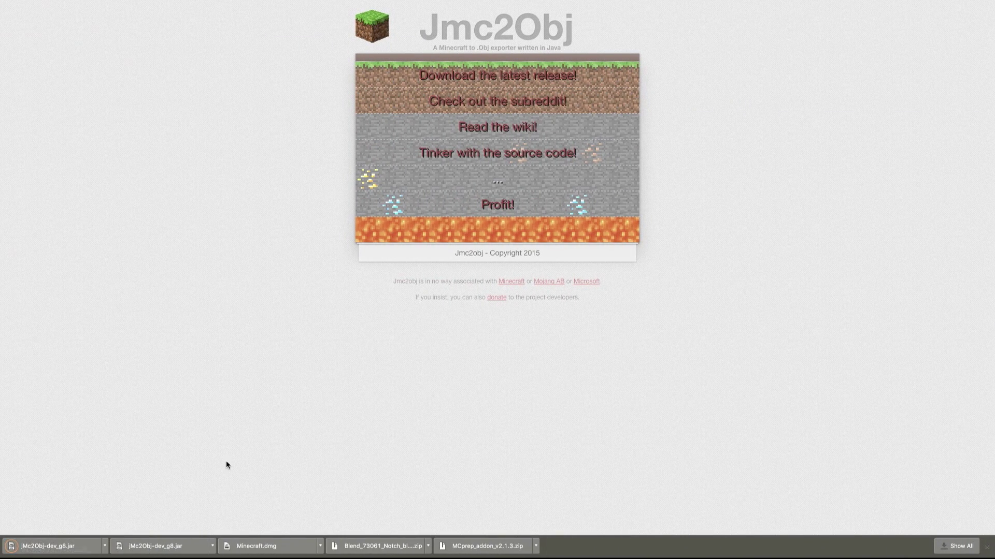
click(987, 547)
key(ctrl+Right)
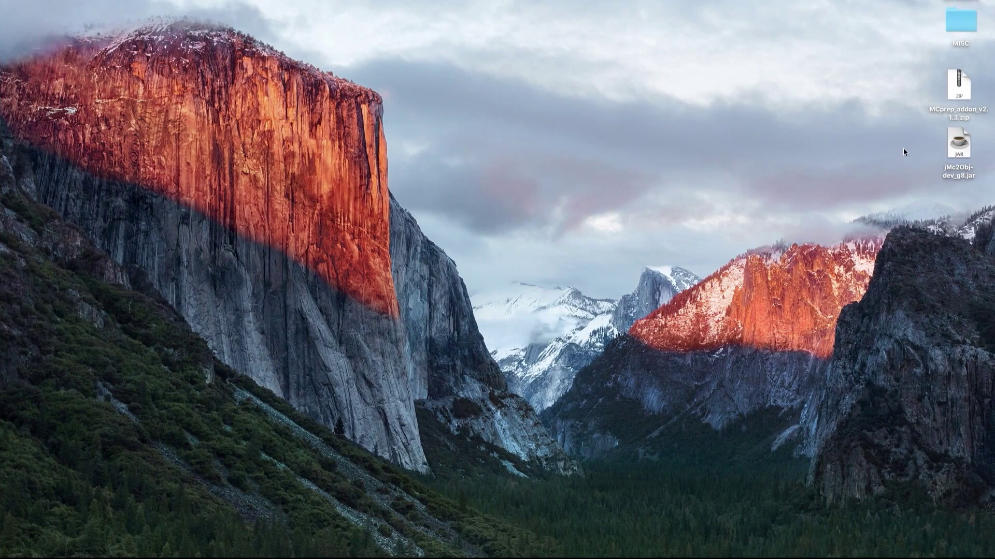
drag(920, 163, 945, 175)
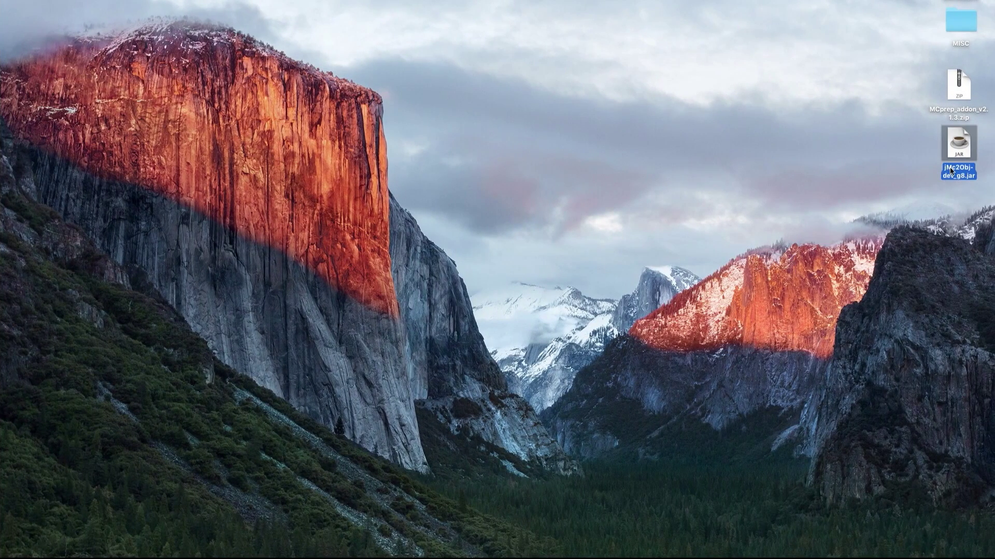
double_click(951, 170)
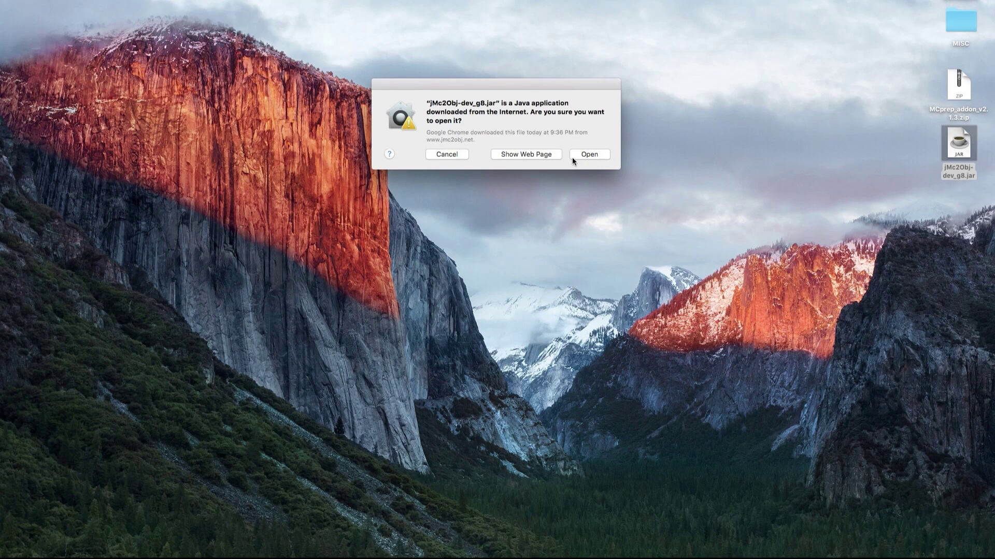
click(582, 154)
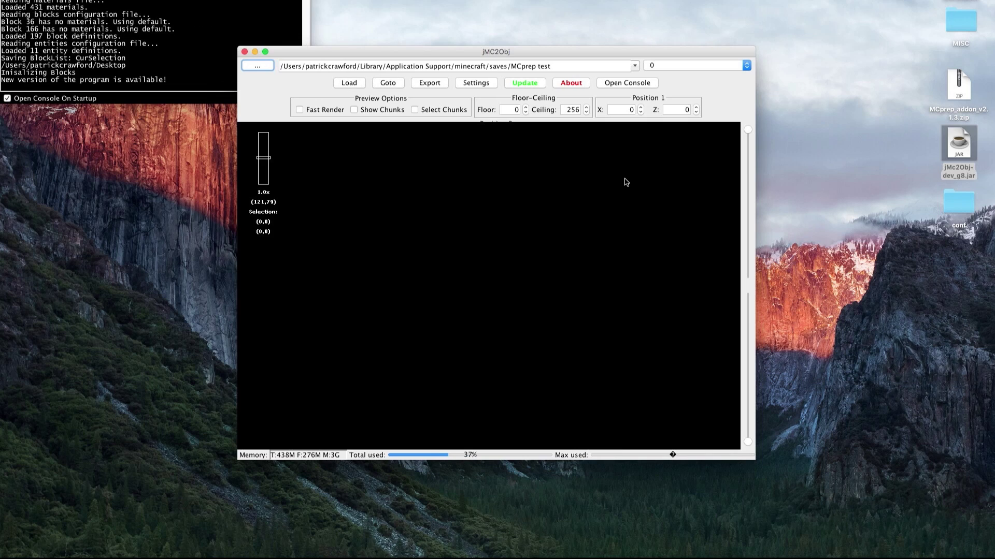
Empty jMc2Obj's world path field of the old MCprep test save path.
drag(318, 52, 314, 29)
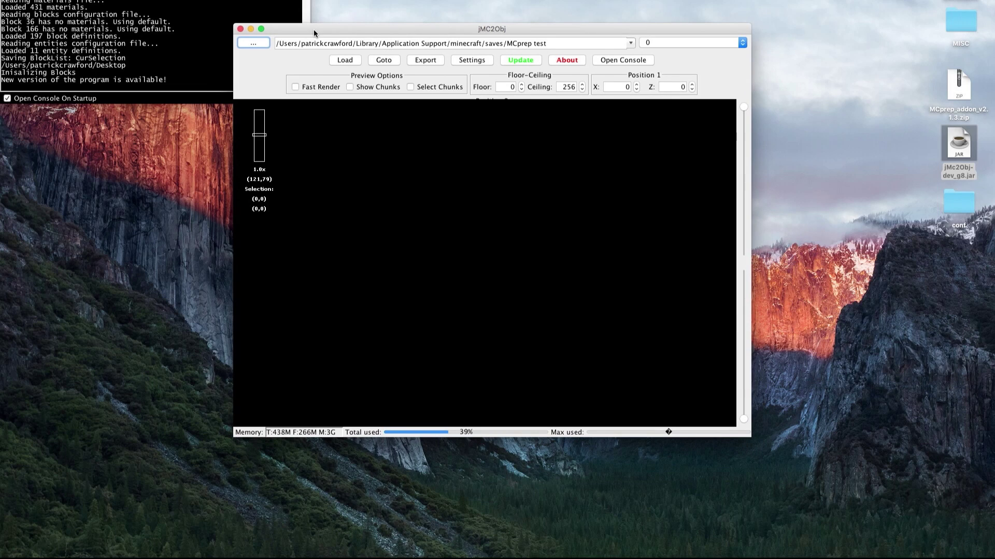
click(313, 41)
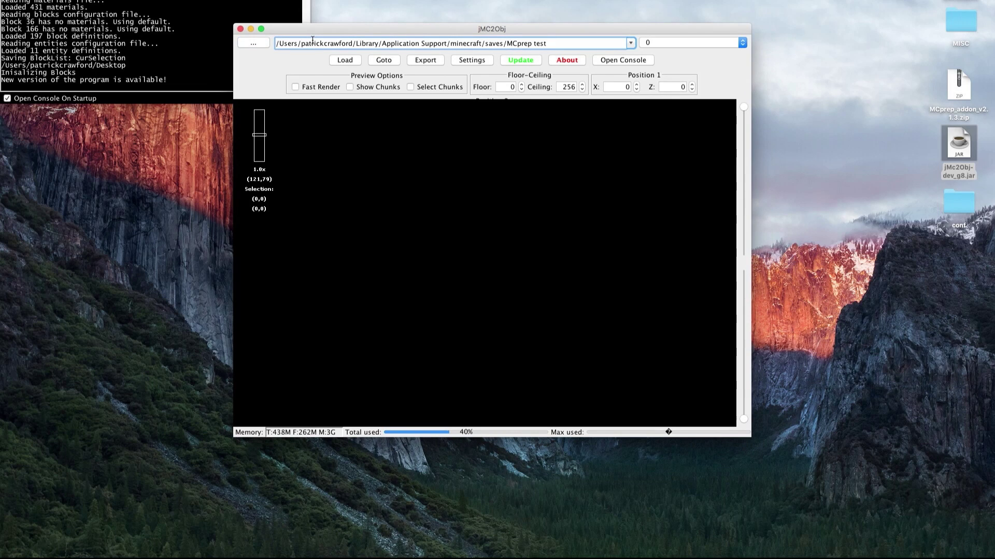
triple_click(313, 43)
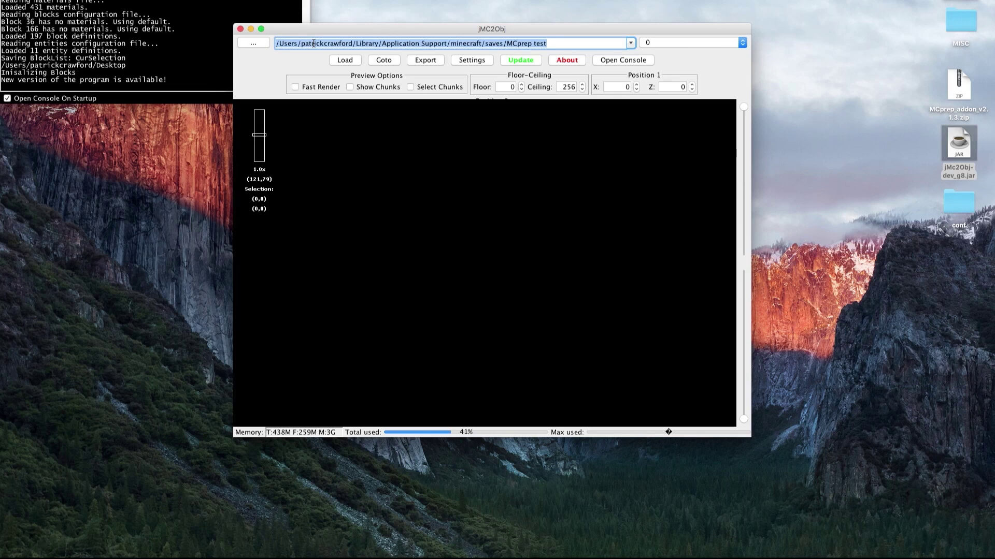
key(BackSpace)
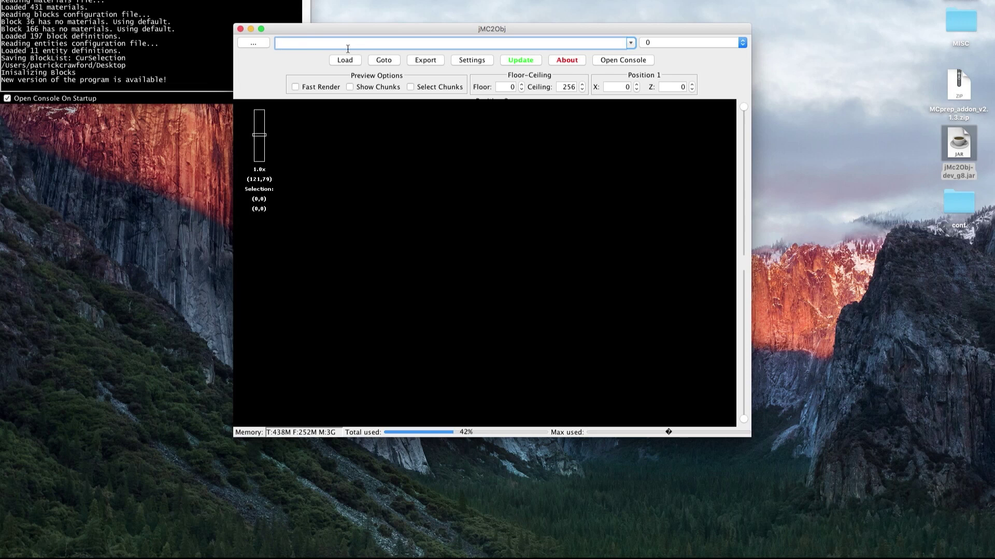
Choose minecraft > saves > MCprep test as the world save folder.
click(250, 42)
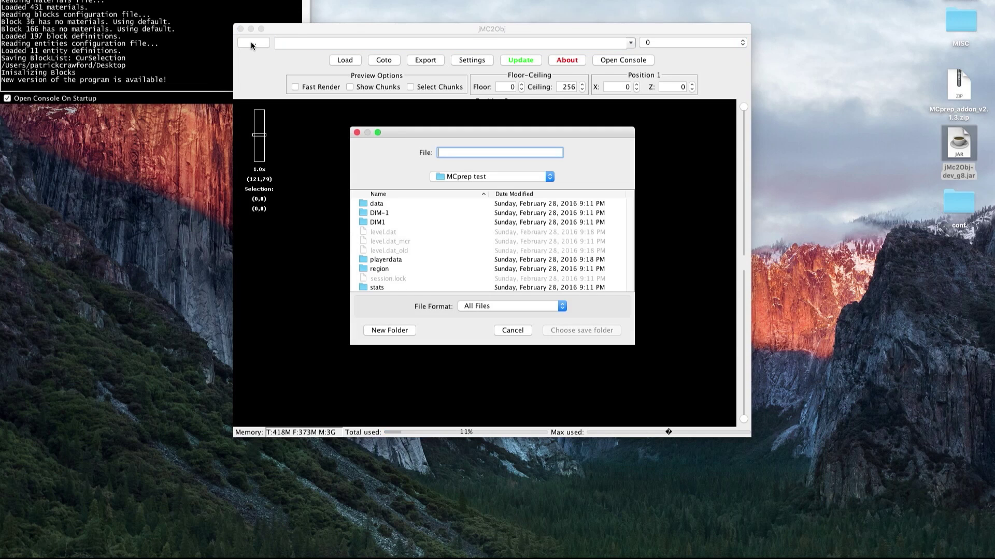
click(468, 176)
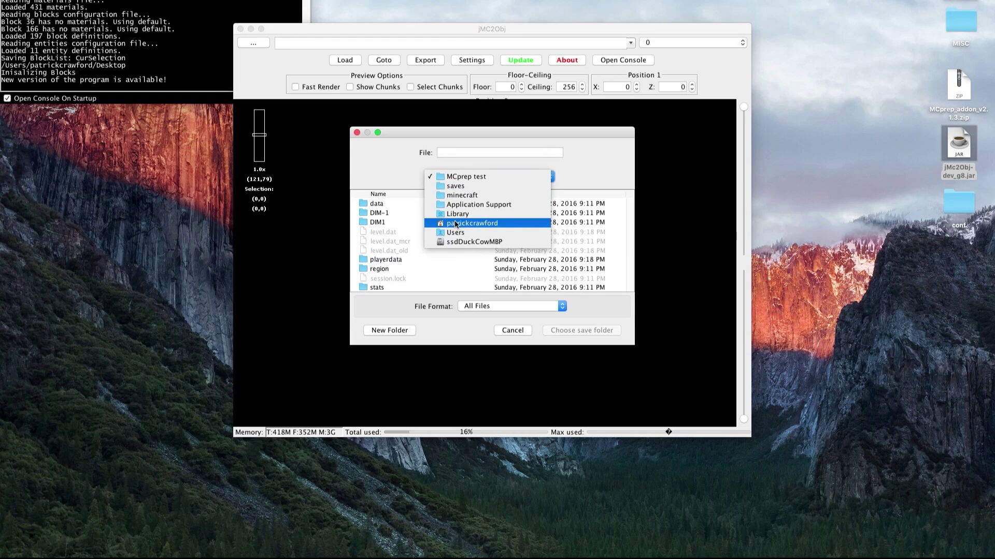
click(464, 194)
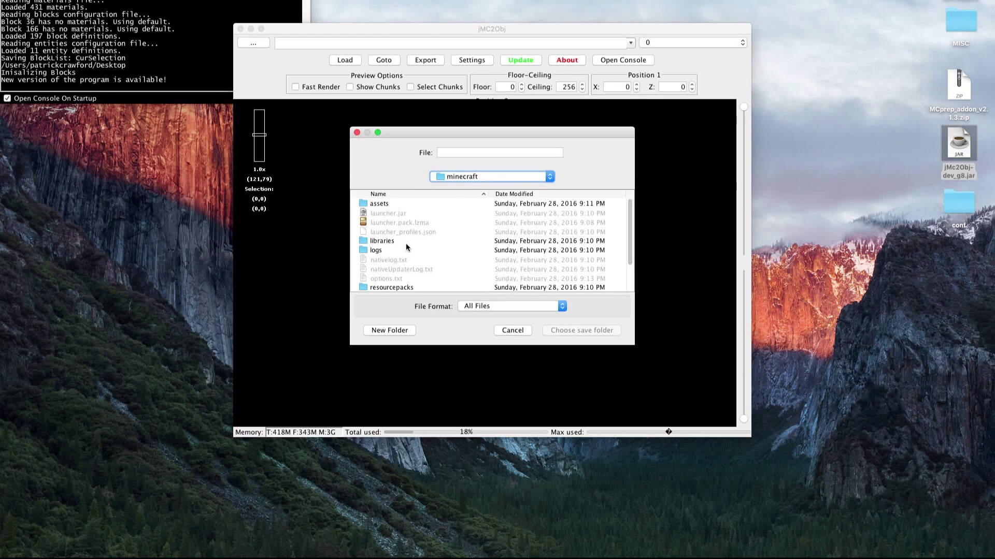
scroll(405, 244, down, 3)
double_click(377, 260)
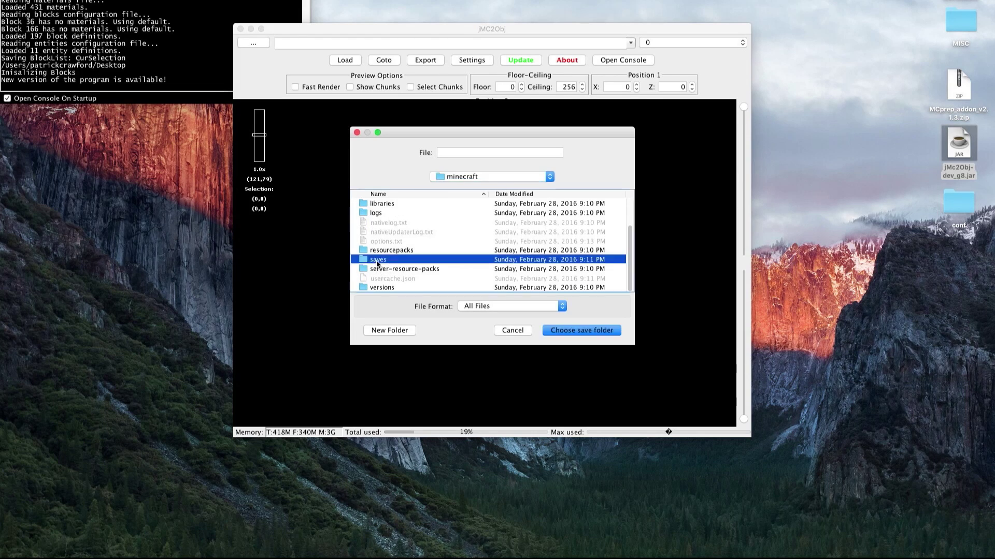
click(384, 200)
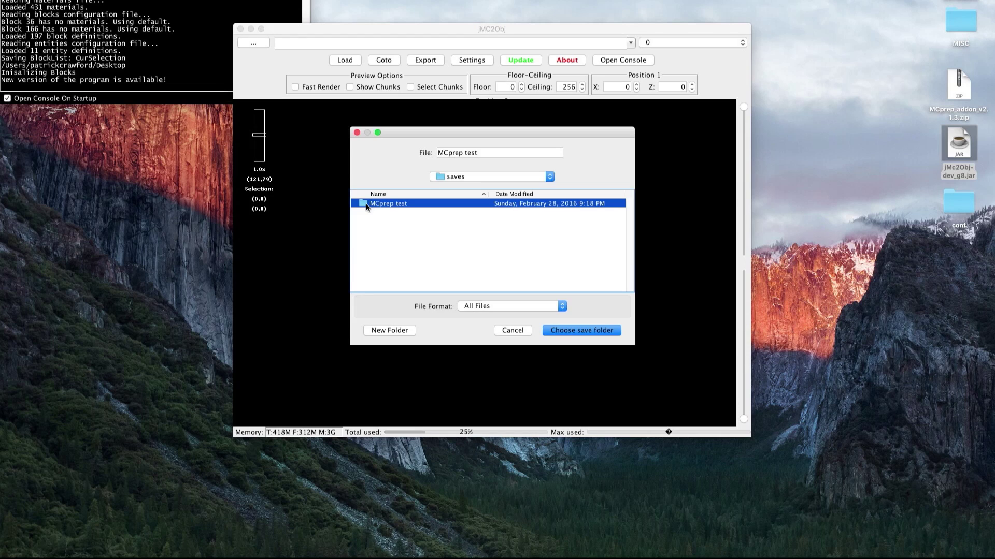
click(574, 330)
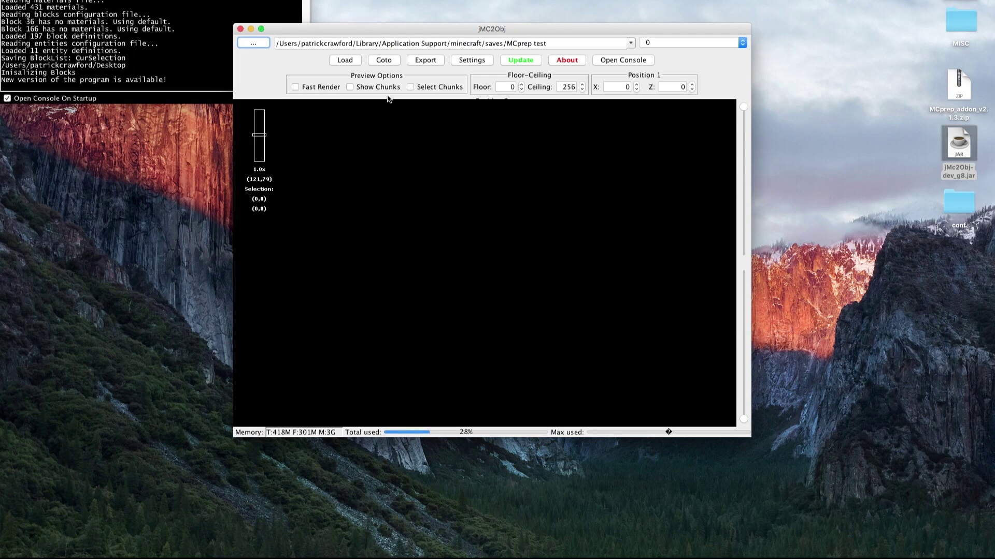
Load the world map and select the island area from (-231,143) to (-82,232).
click(345, 61)
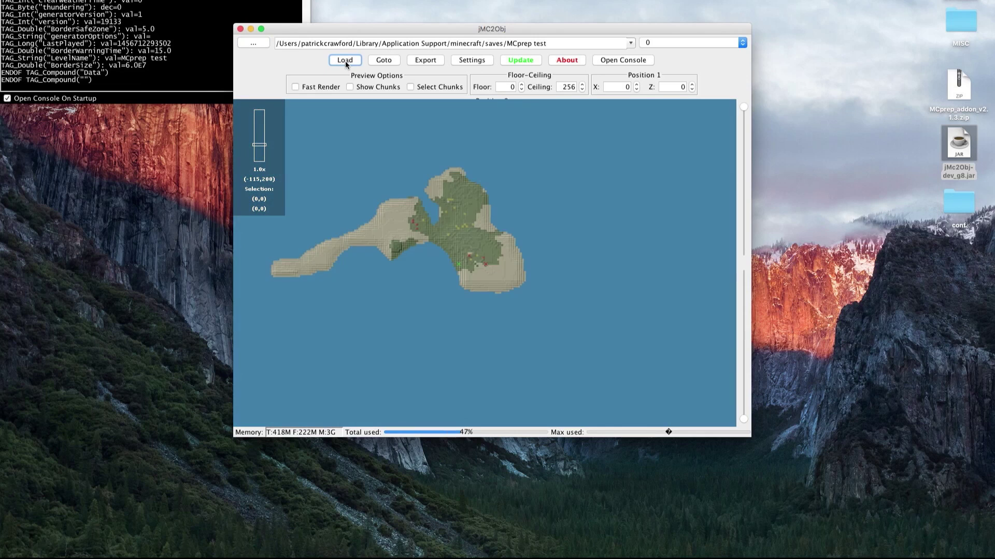
drag(375, 180, 444, 188)
click(471, 236)
drag(553, 145, 245, 329)
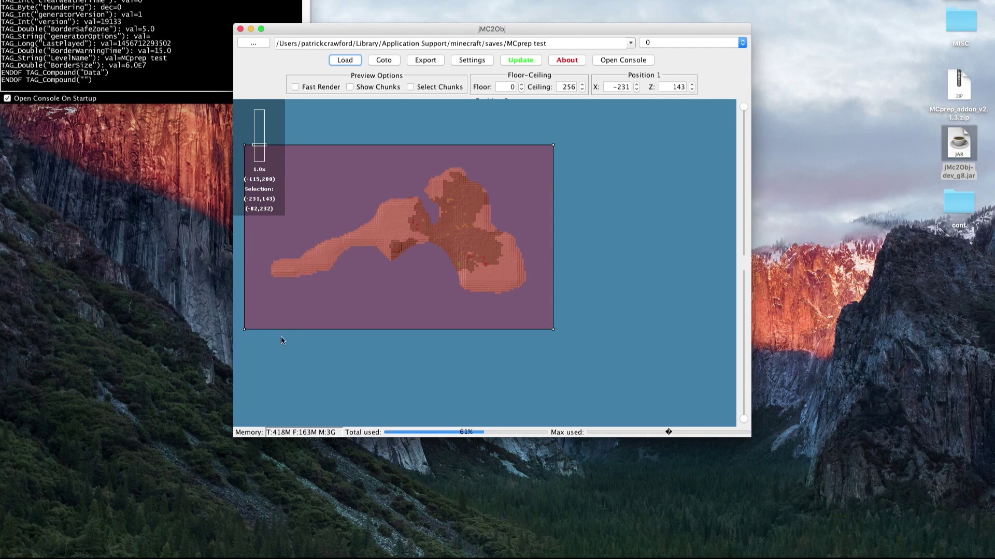
Pan and zoom the map preview to about 0.75x around the selected island.
right_drag(315, 349, 387, 358)
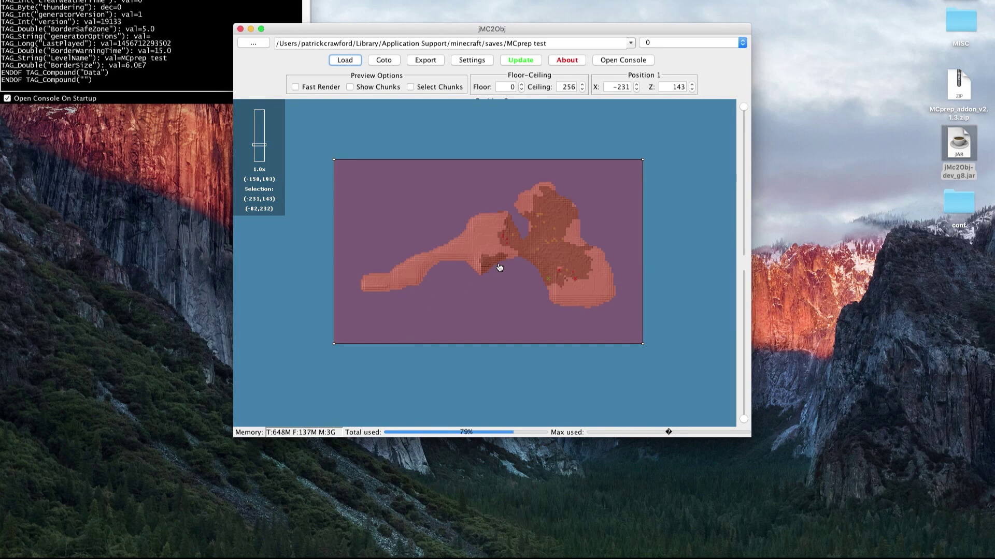
scroll(496, 266, up, 3)
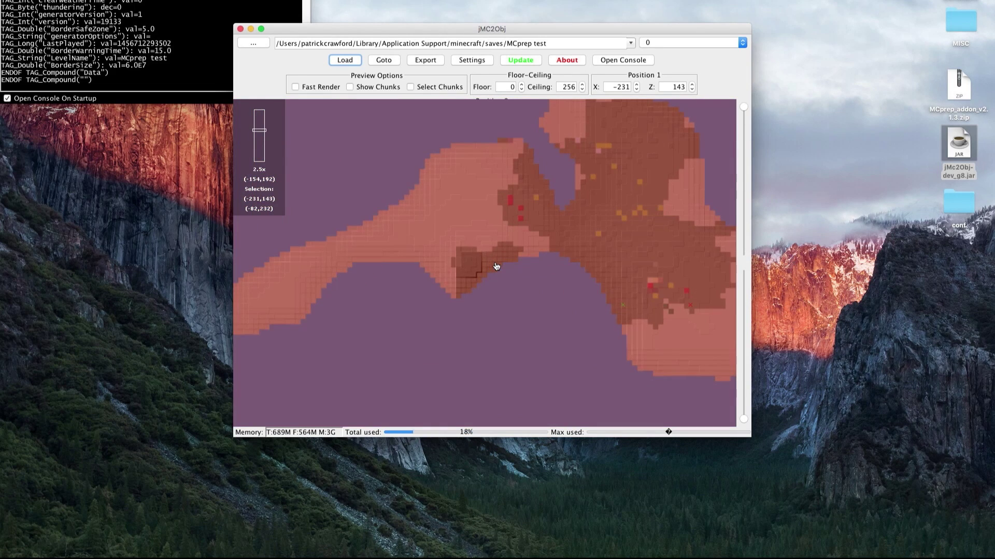
scroll(494, 265, down, 4)
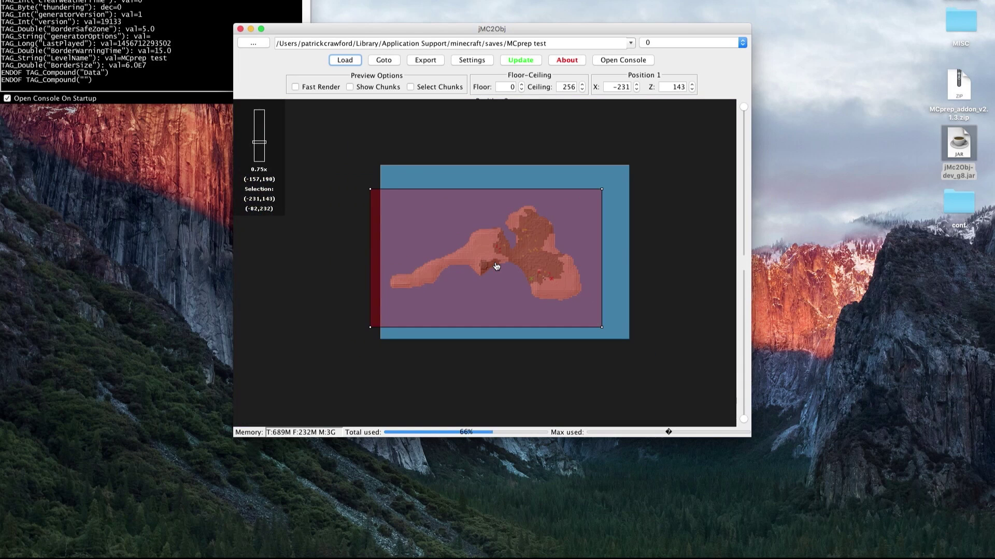
scroll(462, 270, down, 2)
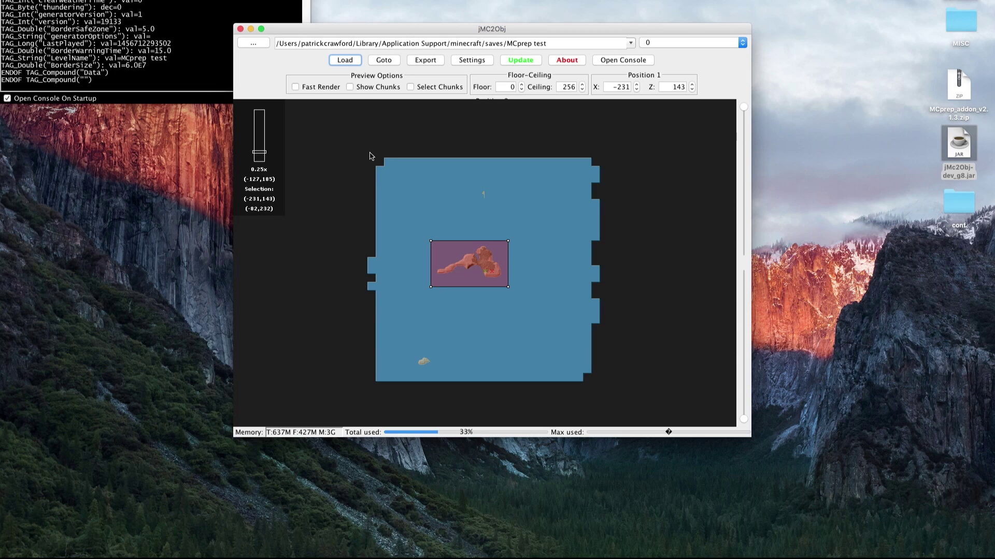
scroll(475, 279, up, 5)
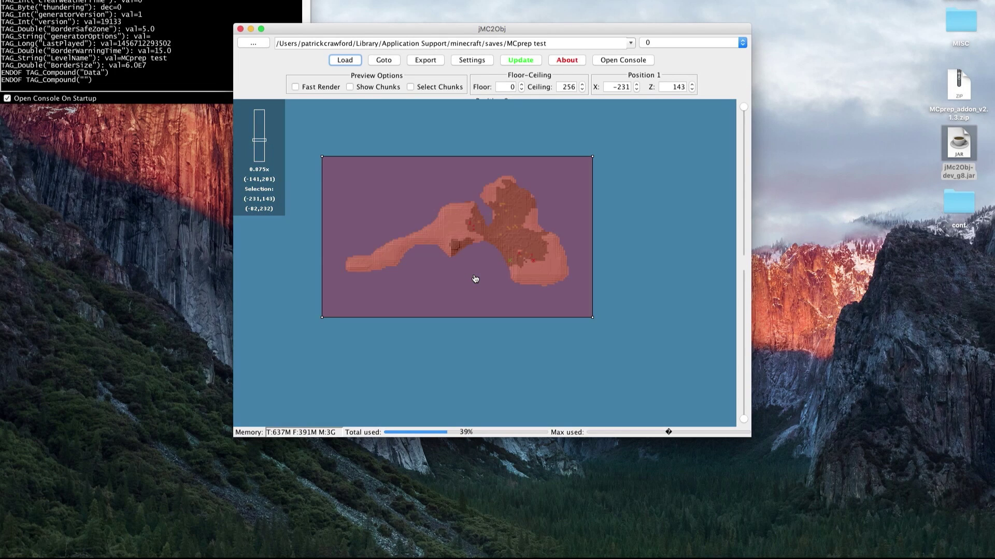
scroll(475, 278, down, 6)
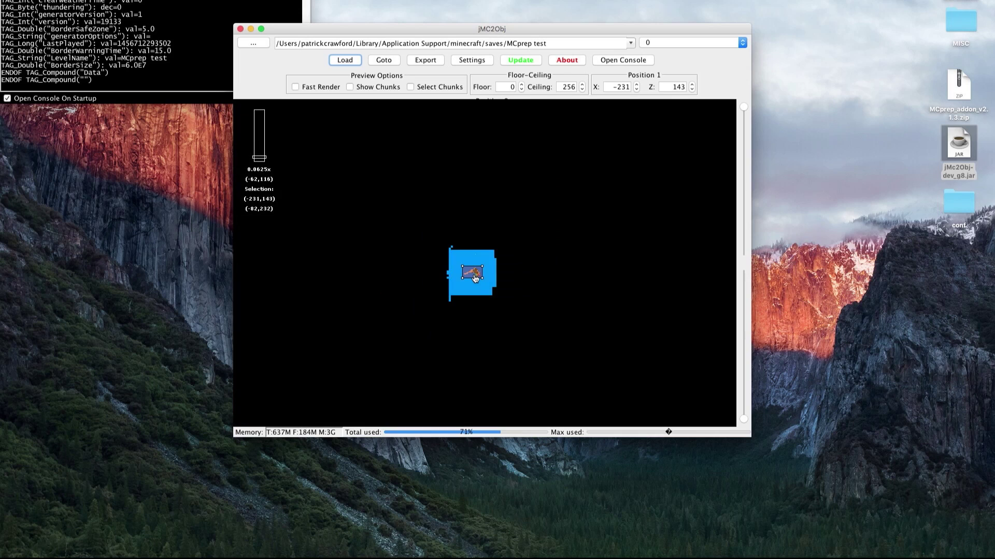
scroll(475, 278, up, 1)
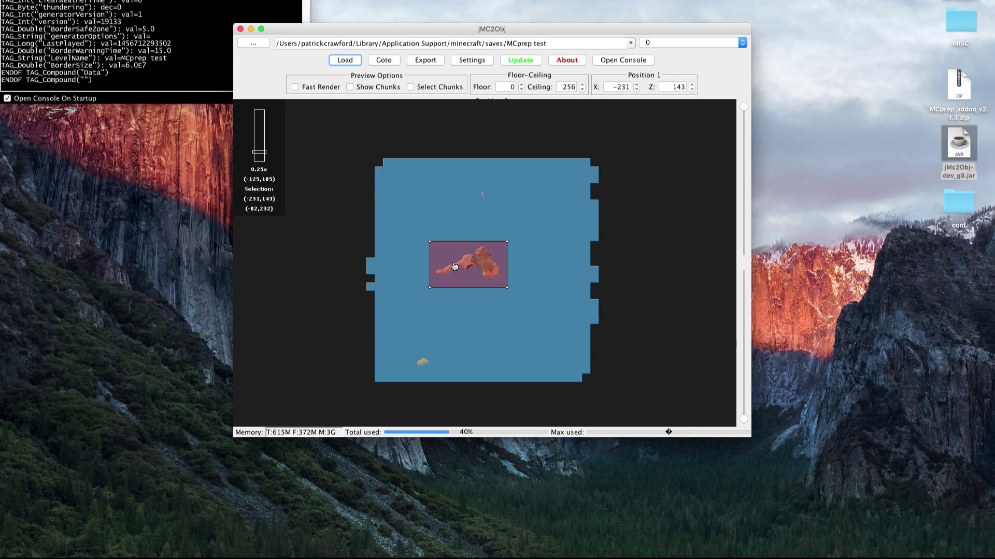
scroll(487, 272, up, 2)
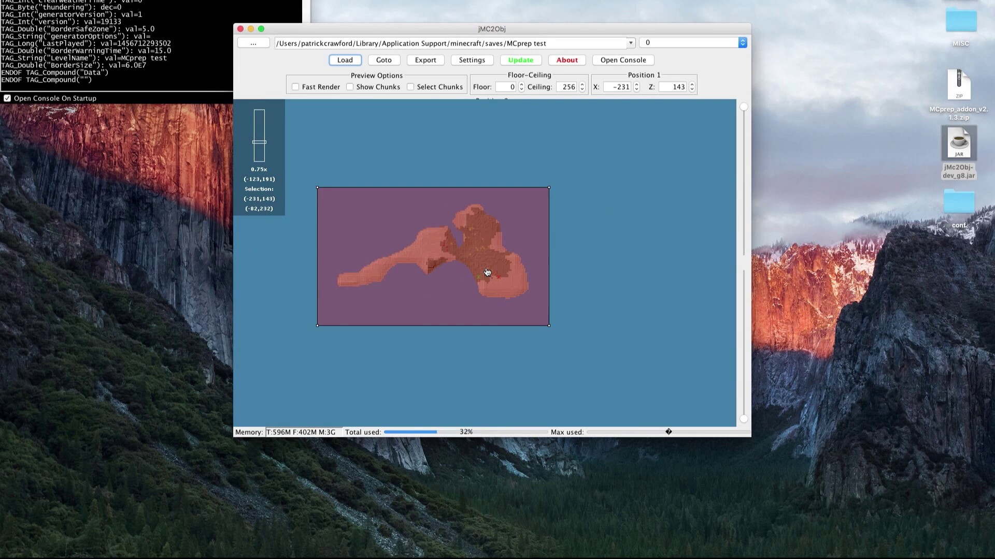
Set the export floor level to 58 with the ceiling left at 256.
drag(437, 397, 500, 376)
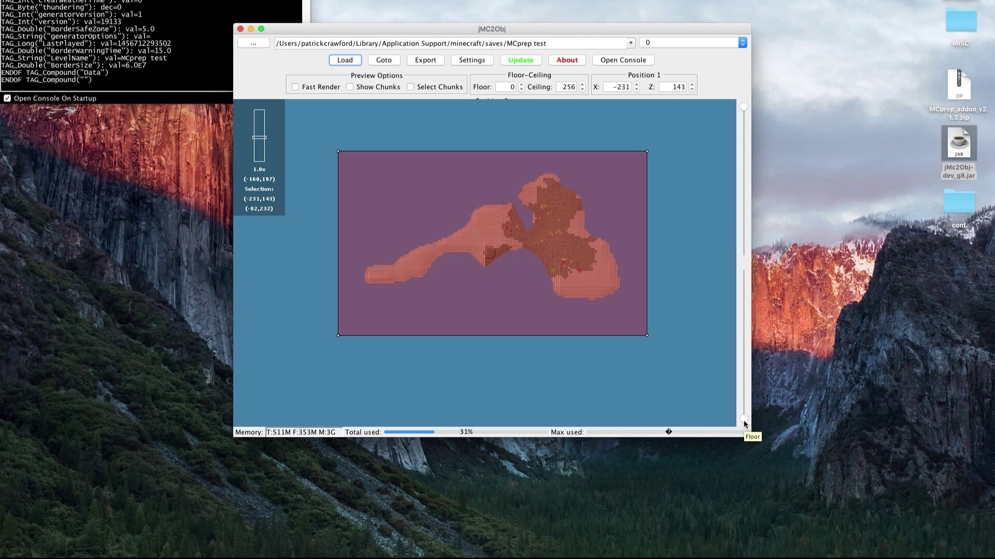
drag(744, 421, 744, 359)
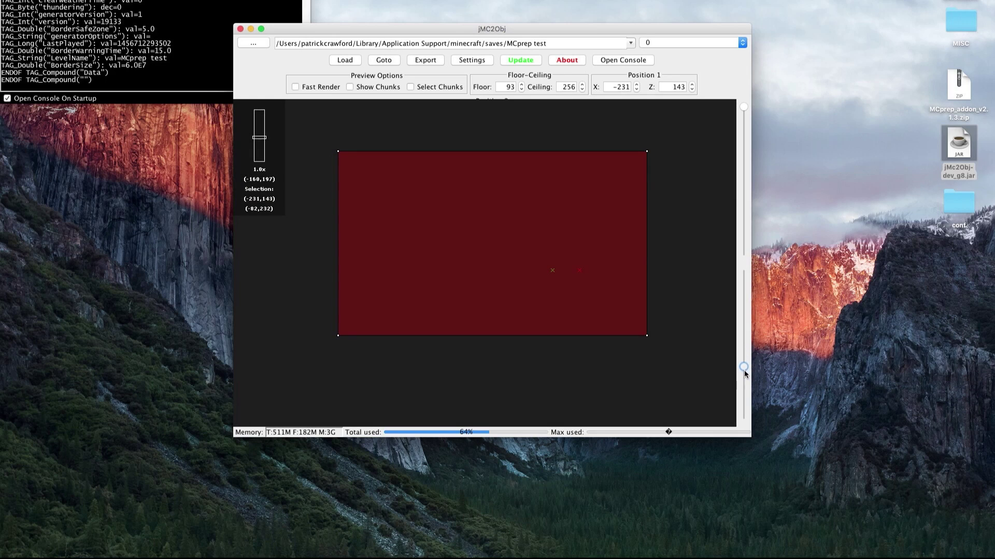
drag(744, 371, 746, 393)
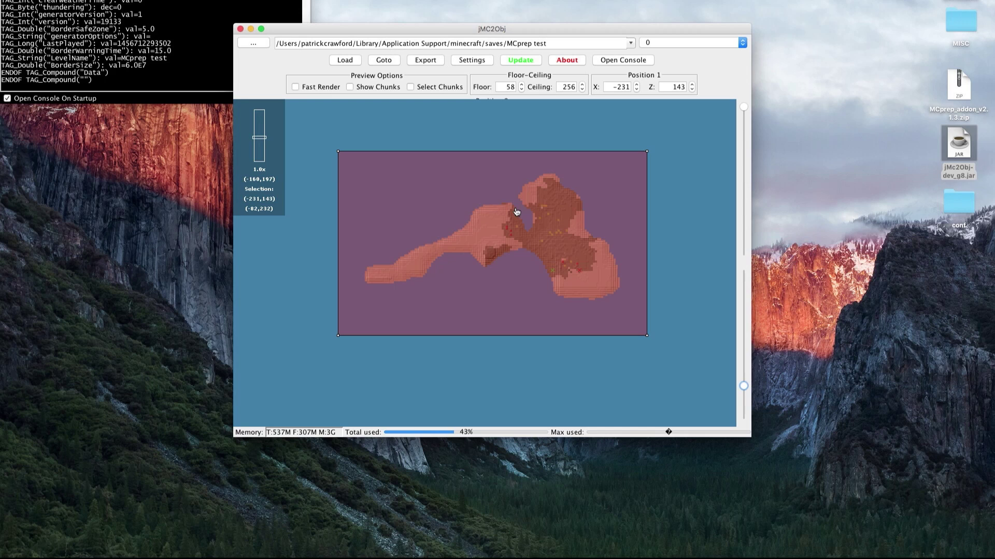
Step the Floor value from 58 up to 63, back down to 62, and adjust the ceiling.
click(522, 84)
click(522, 84)
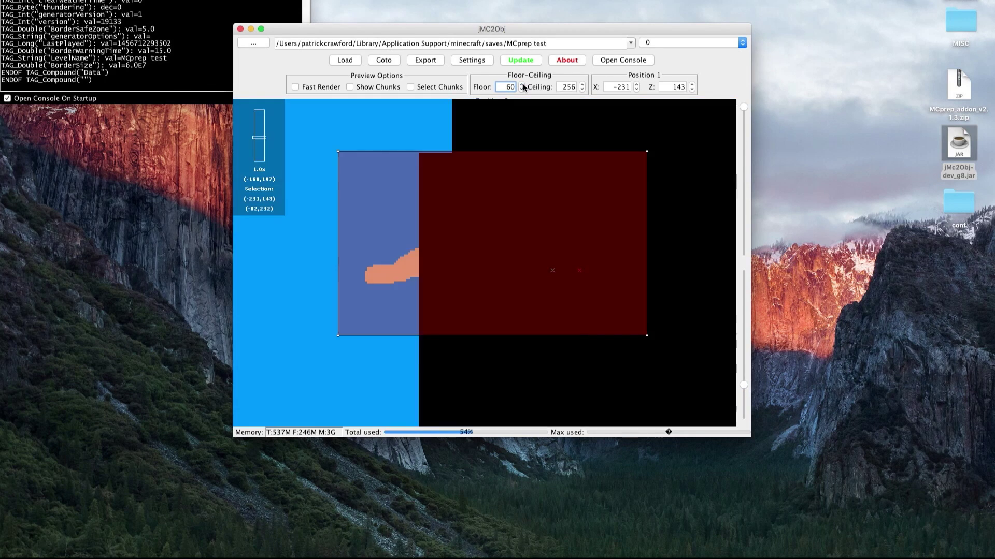
click(522, 85)
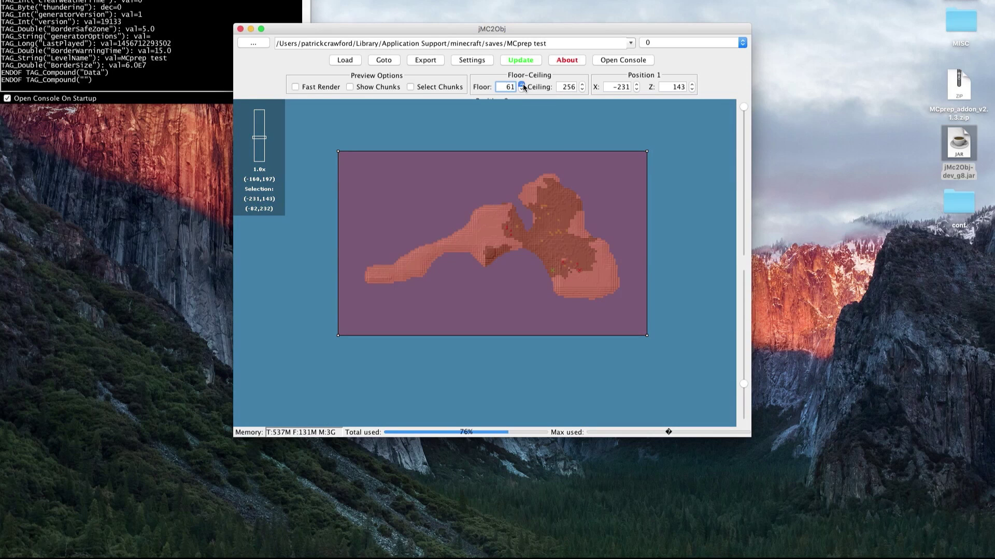
click(522, 84)
click(522, 84)
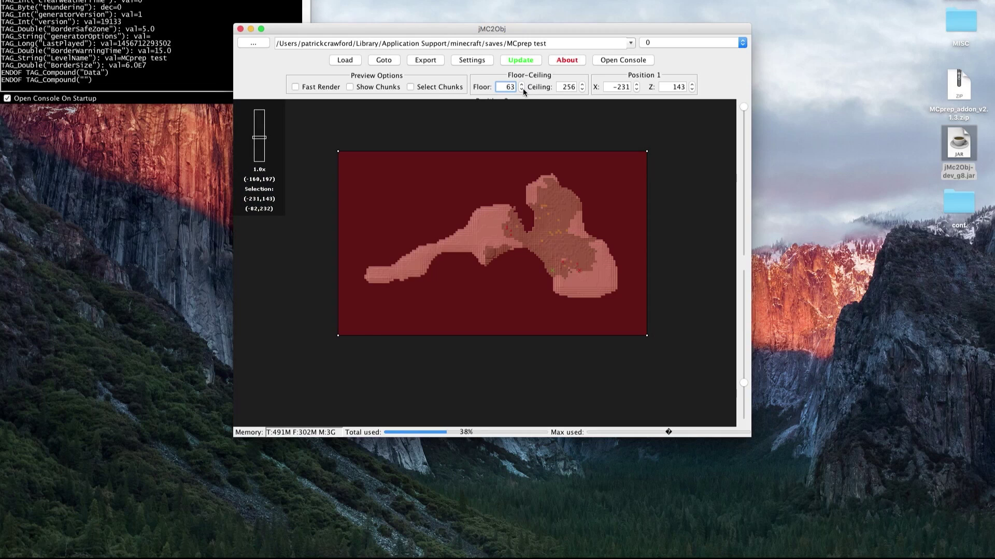
click(523, 90)
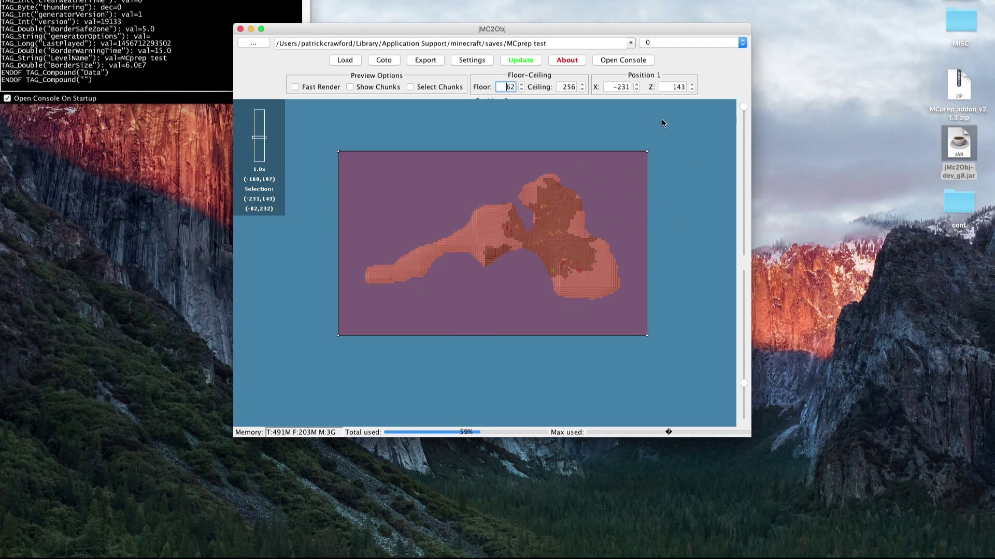
drag(743, 108, 741, 86)
Open the Export dialog, move it aside, and toggle separate alpha channel export on then off.
click(422, 60)
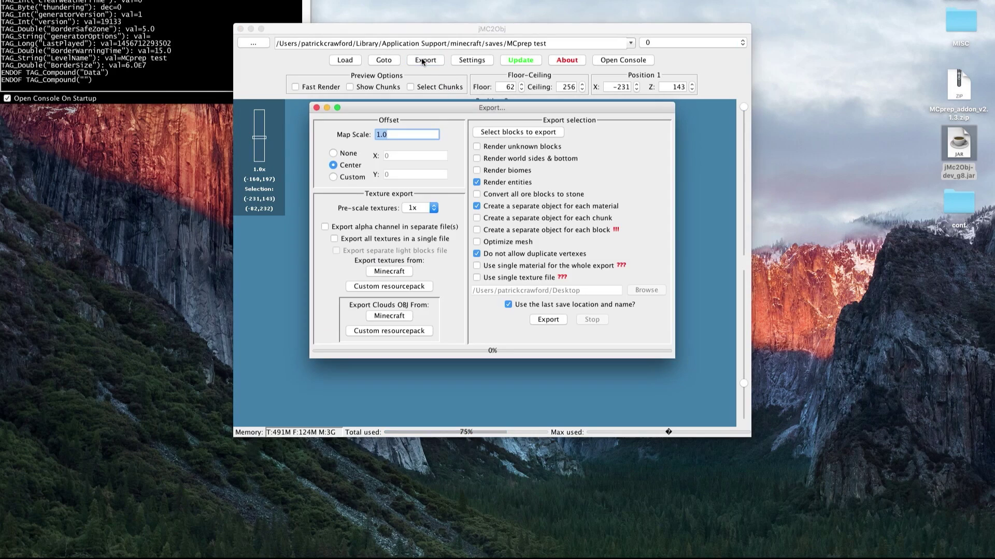
drag(421, 107, 464, 61)
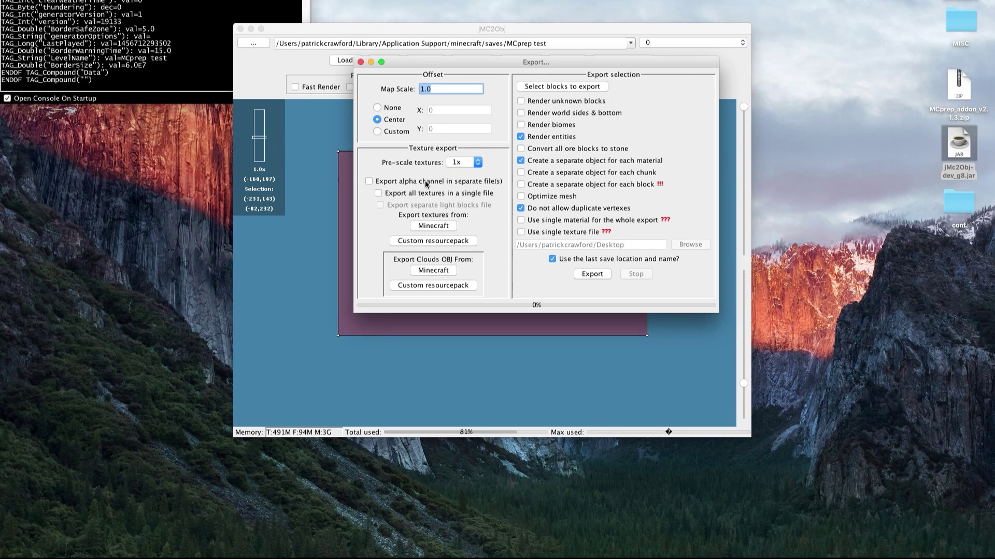
click(369, 181)
click(378, 193)
click(378, 193)
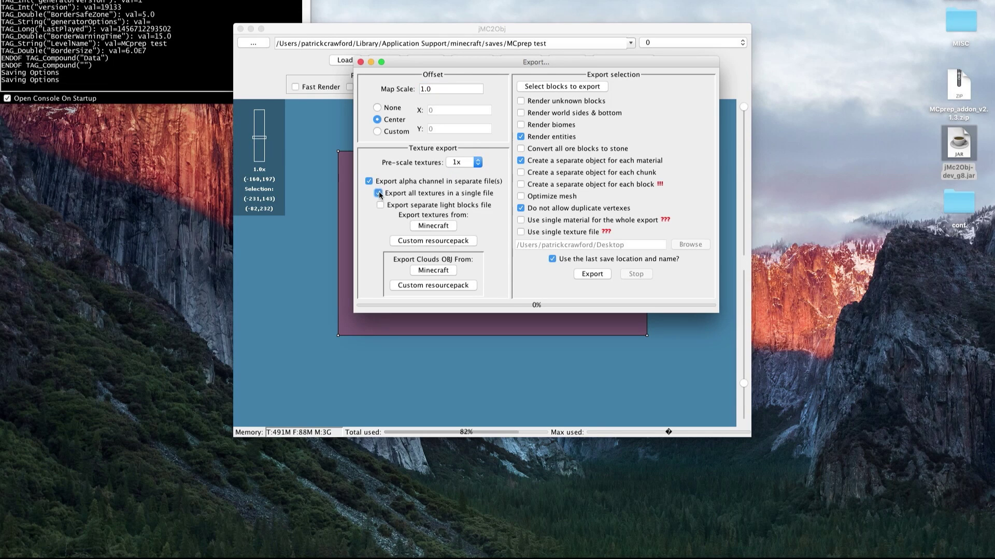
click(369, 180)
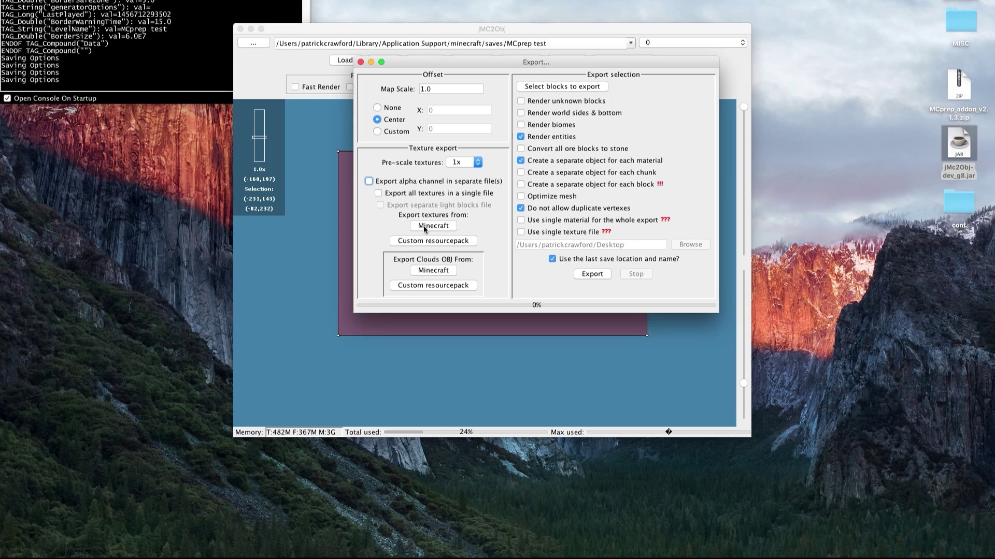
Set Pre-scale textures to 4x in the Export dialog.
click(470, 161)
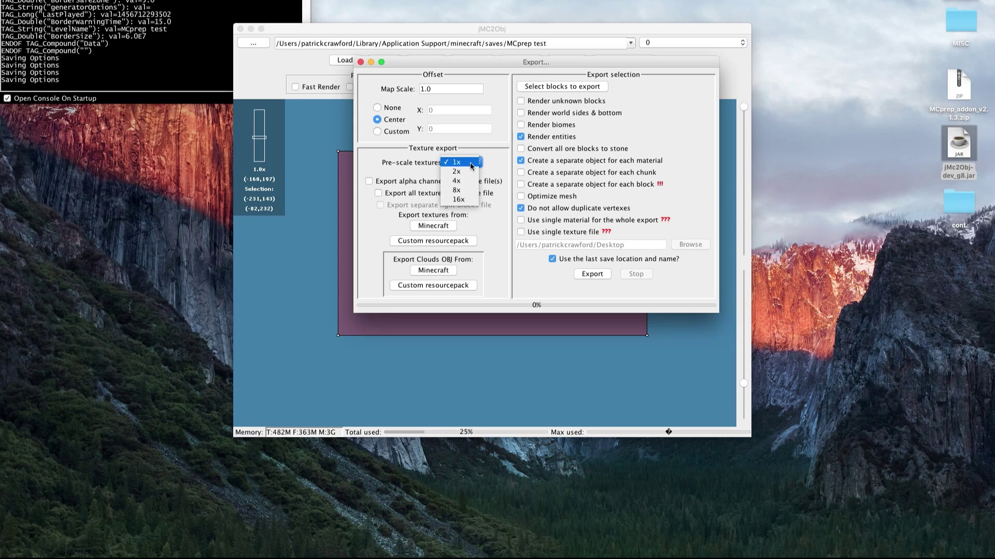
click(469, 182)
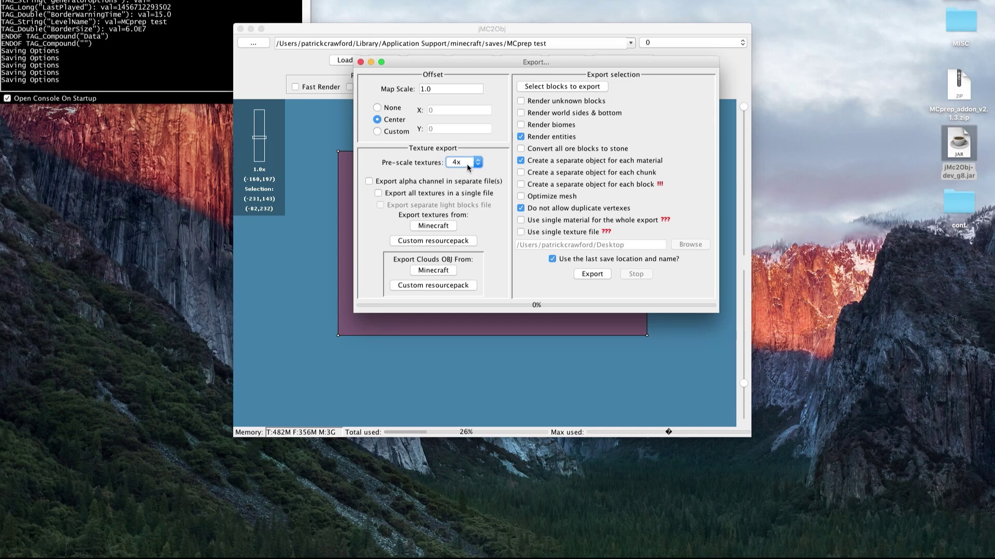
click(467, 164)
click(466, 179)
click(464, 163)
click(465, 163)
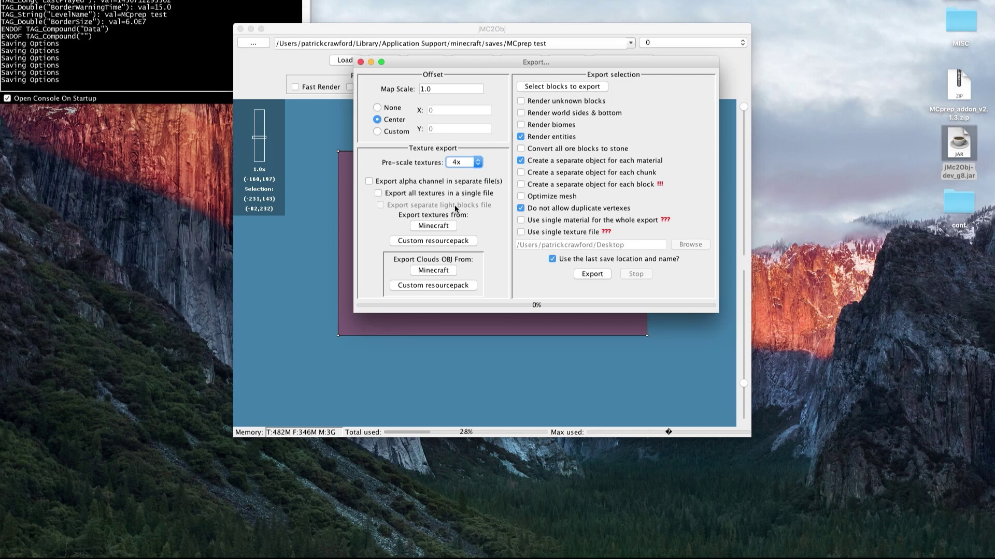
click(461, 164)
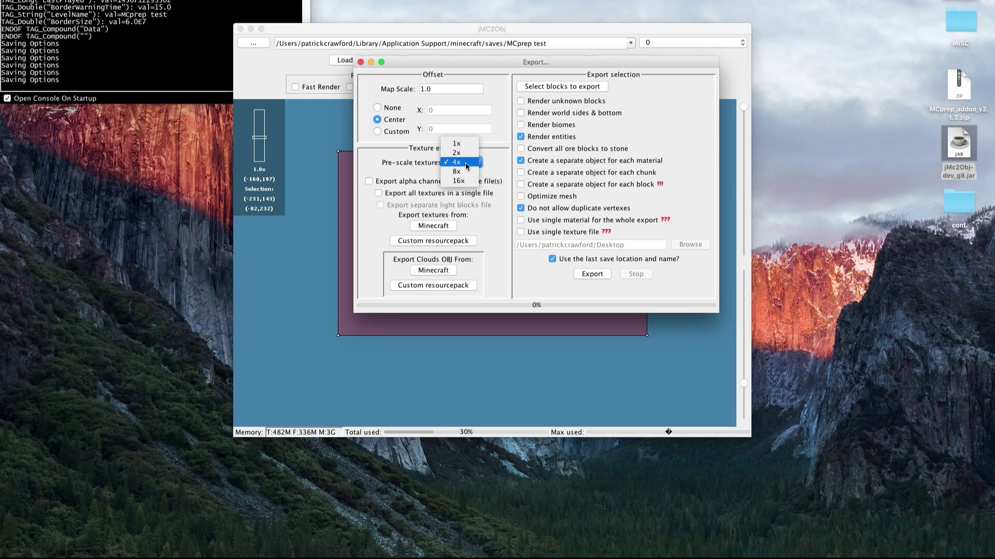
click(465, 163)
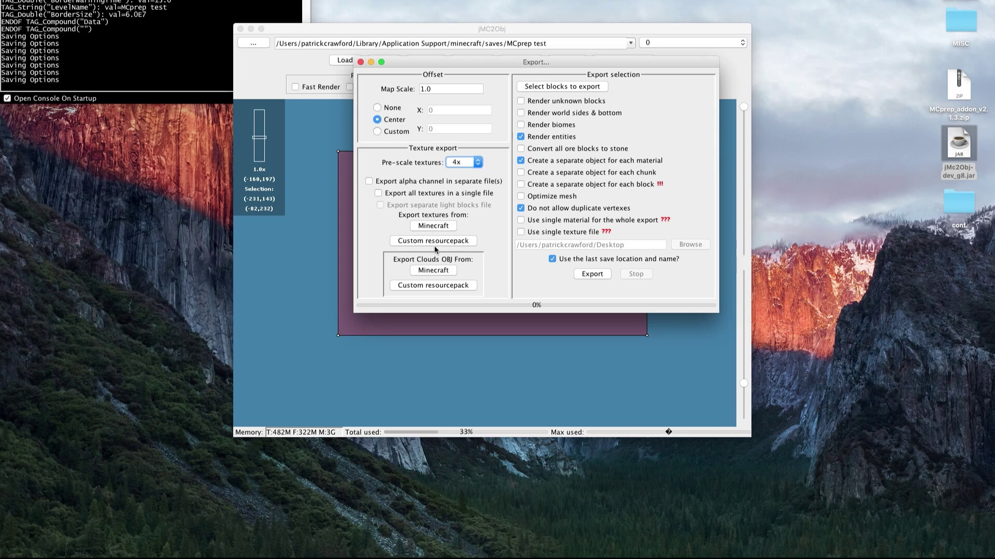
Export Minecraft textures into a new Desktop folder named 'textures' and start the export.
click(433, 226)
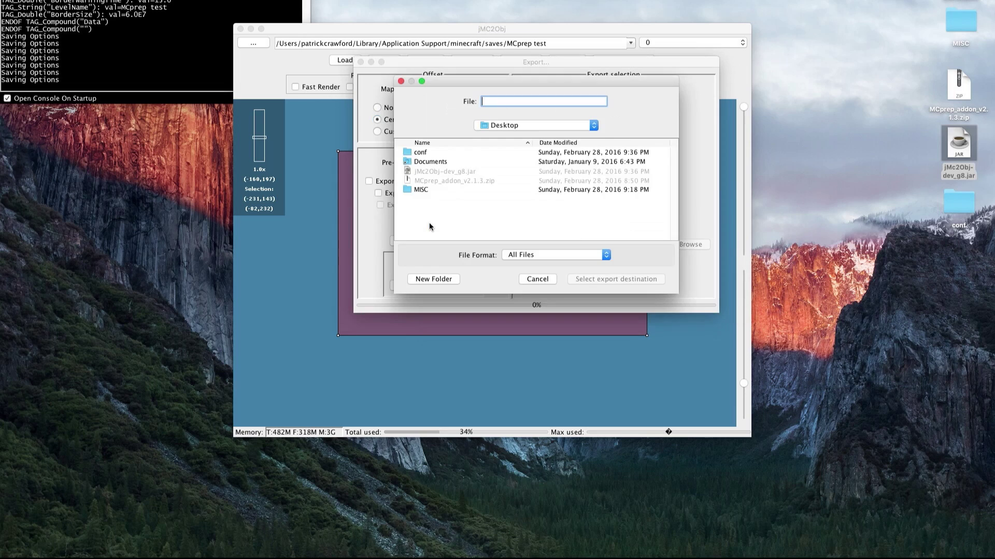
click(433, 279)
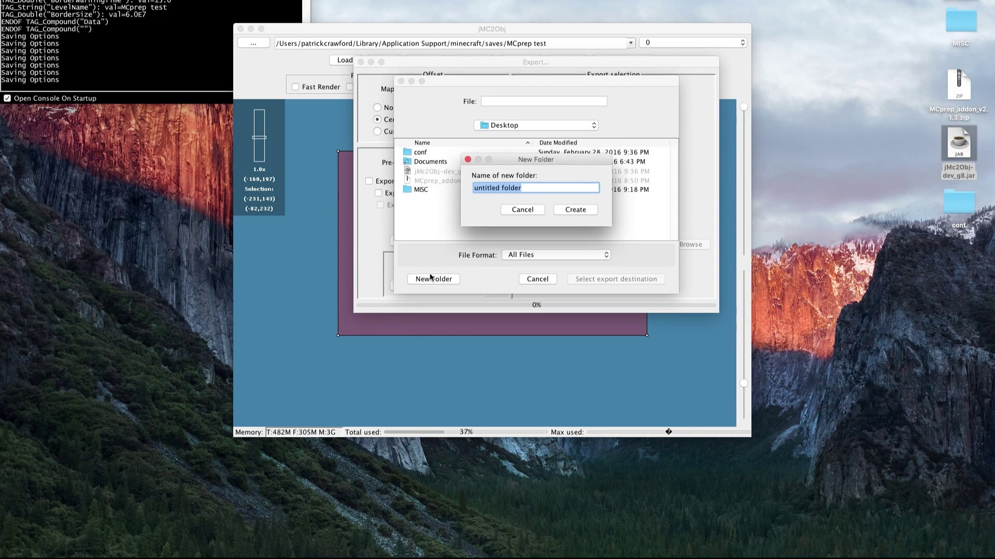
text(textures)
click(567, 209)
click(515, 123)
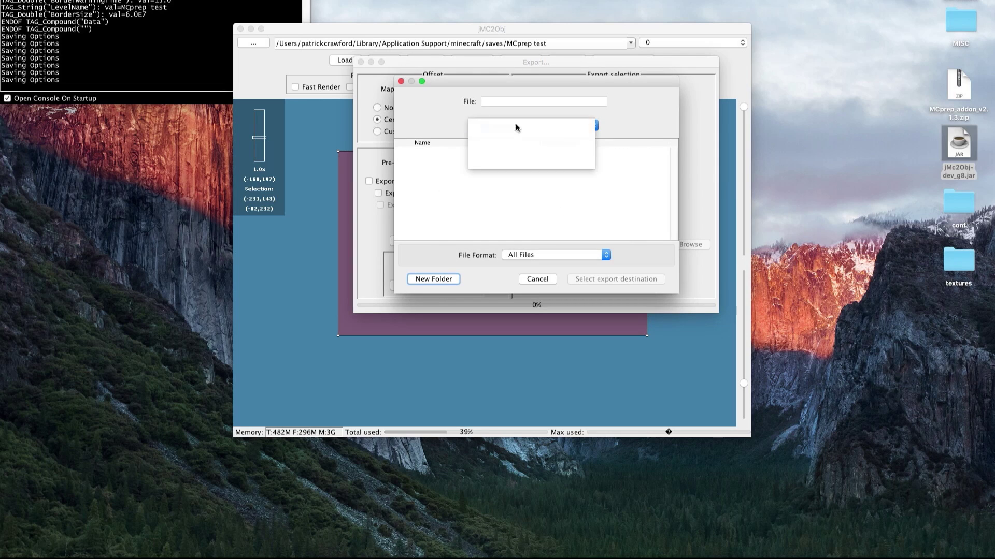
click(515, 133)
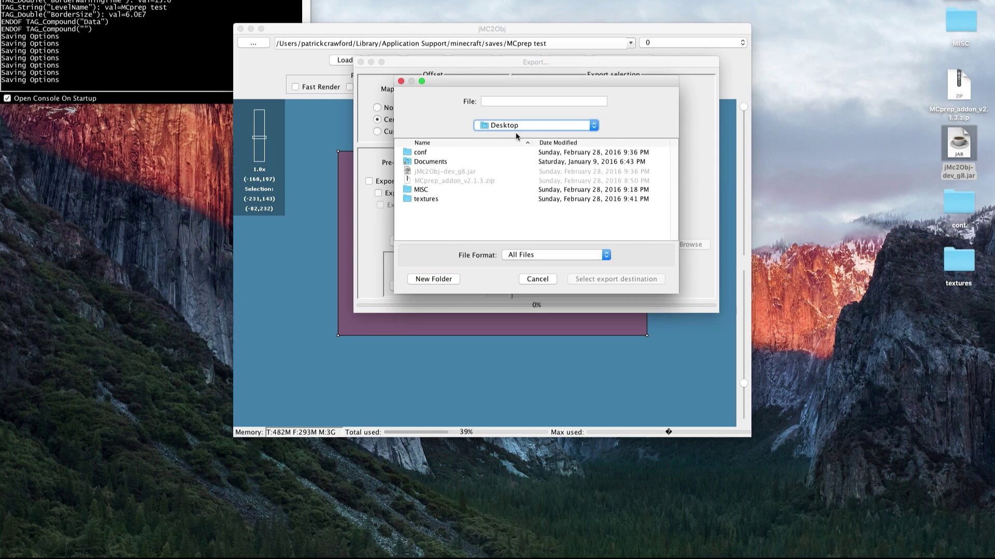
click(420, 199)
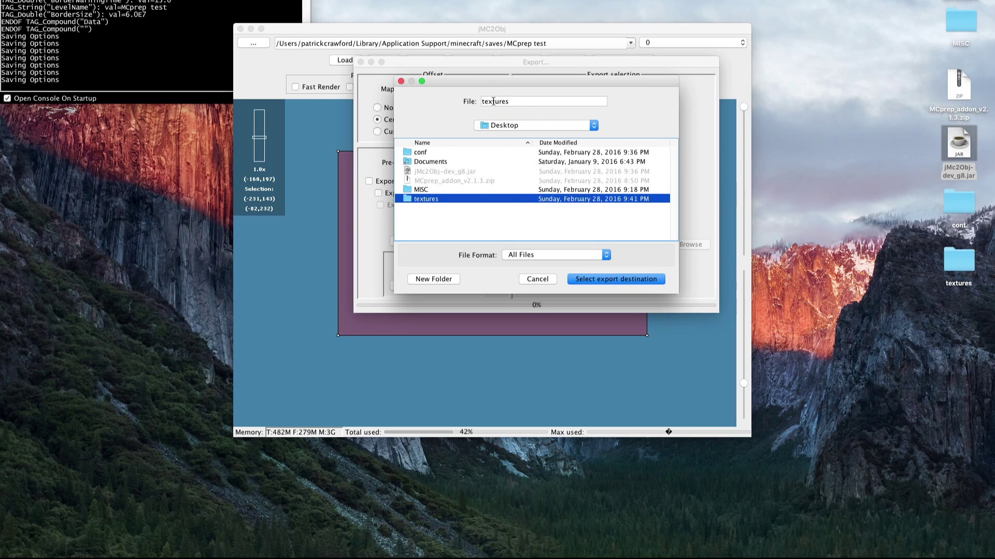
click(594, 280)
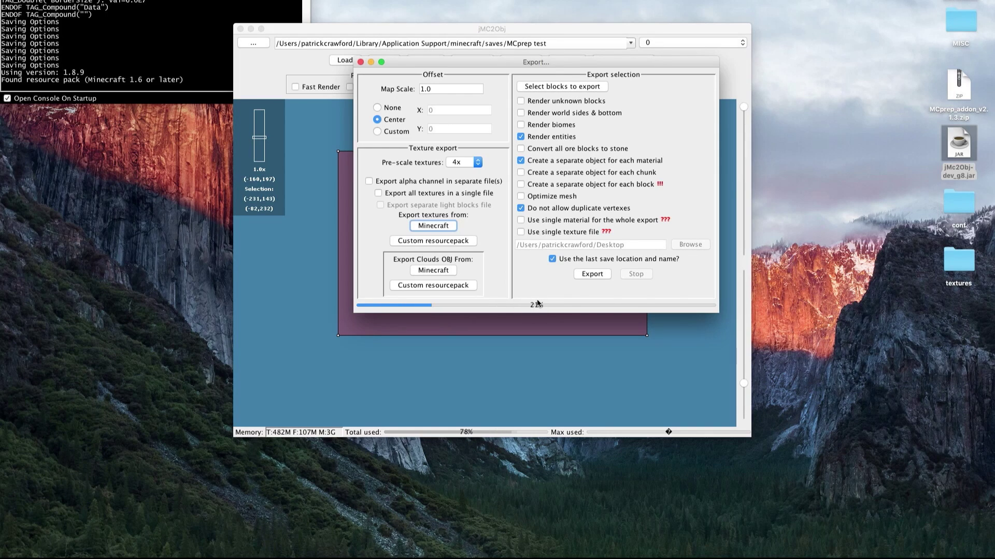
Open the Desktop textures folder and step into its tex subfolder.
click(954, 258)
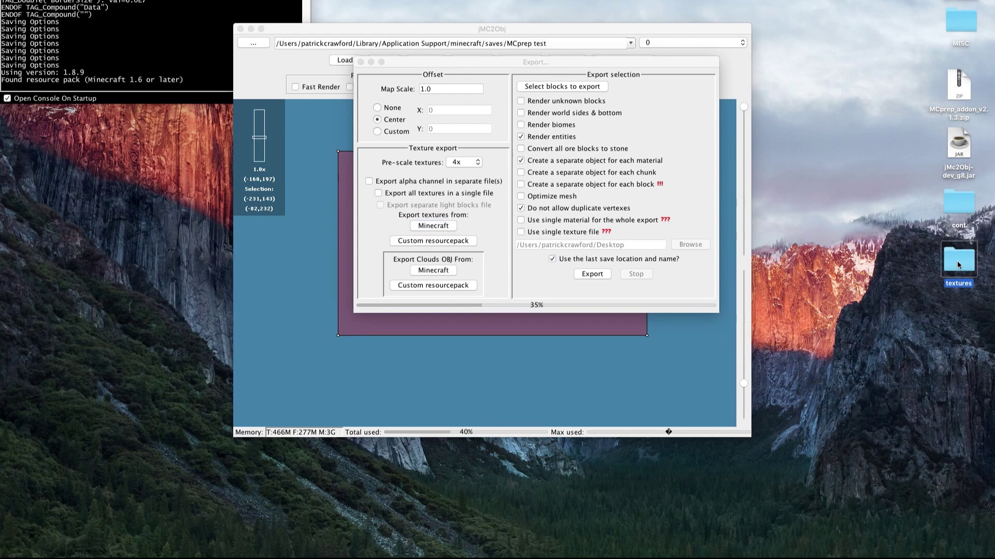
double_click(956, 260)
drag(551, 60, 744, 4)
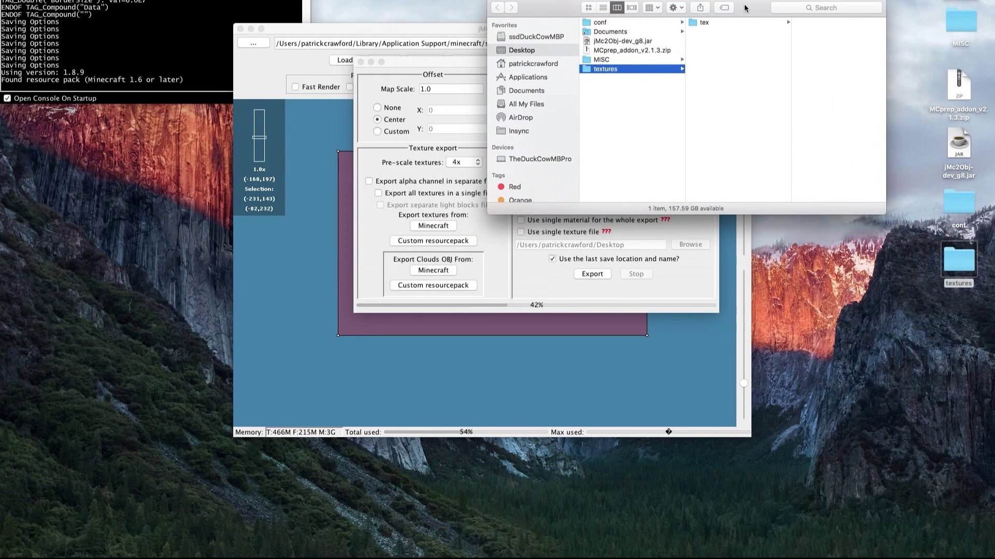
key(Right)
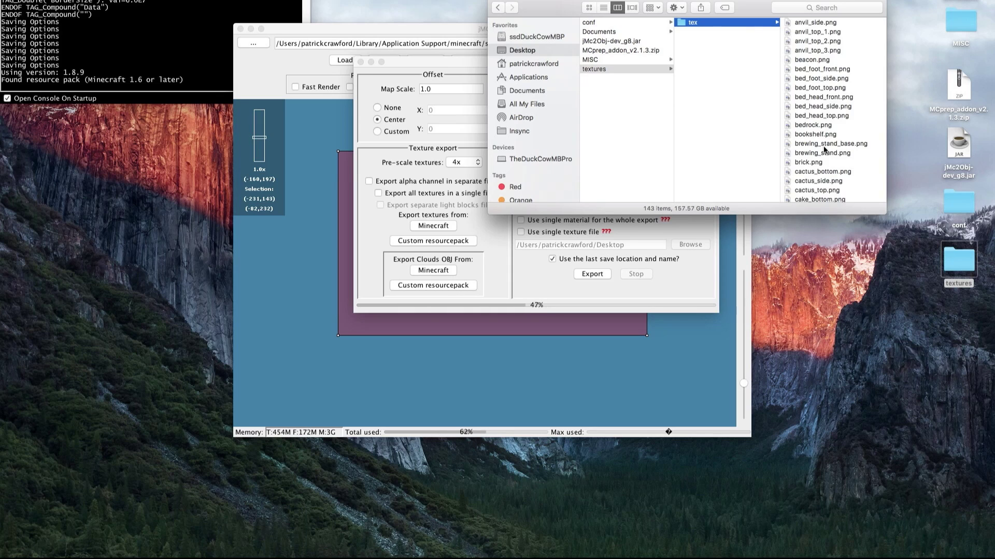
Quick Look armor_chainmail_helmet.png and the next armor textures, then return to jMc2Obj's export window.
click(806, 78)
key(space)
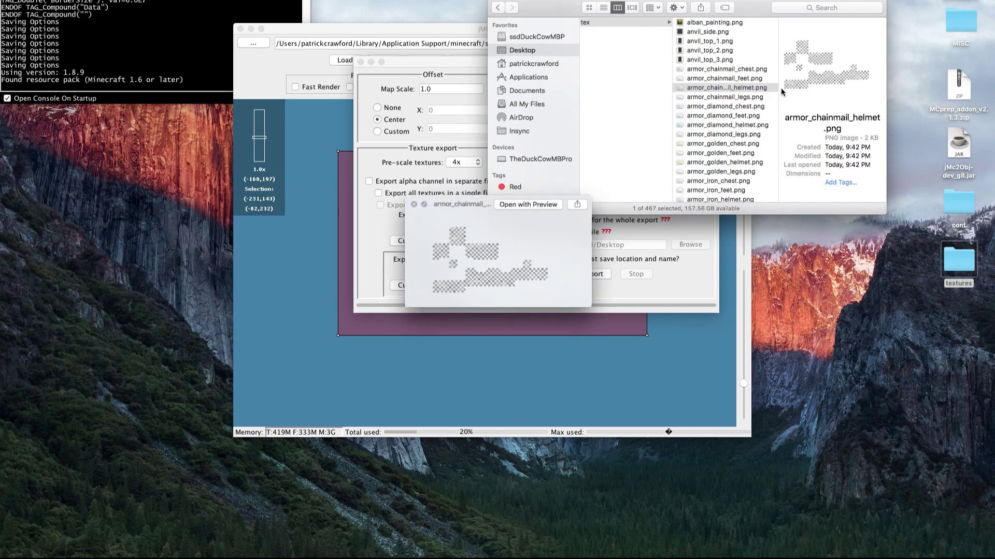
key(Down)
key(Down)
key(Down)
key(Down)
key(Down)
key(Down)
key(Down)
key(Down)
key(Down)
key(Down)
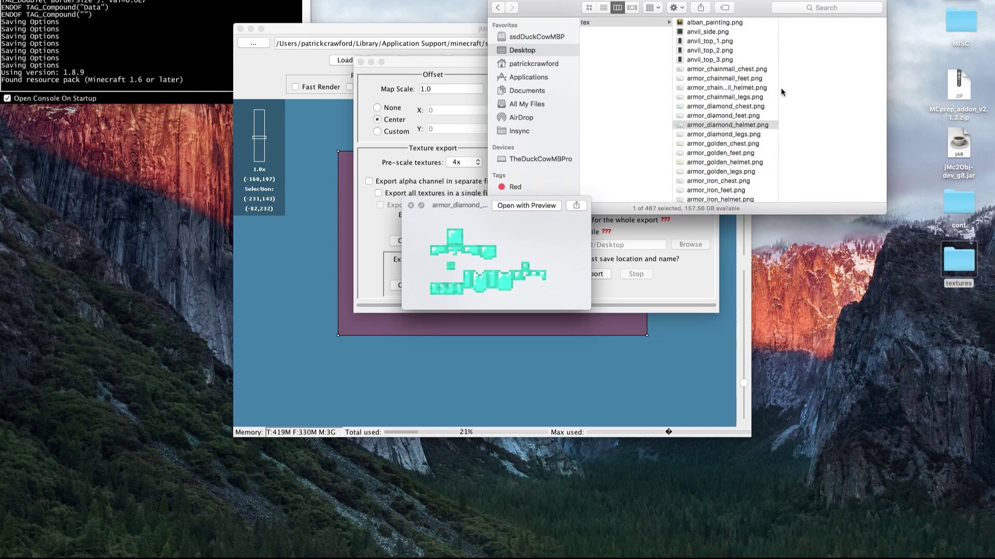
key(Down)
key(Down)
key(Down)
key(Down)
key(Down)
key(Down)
key(Down)
key(Down)
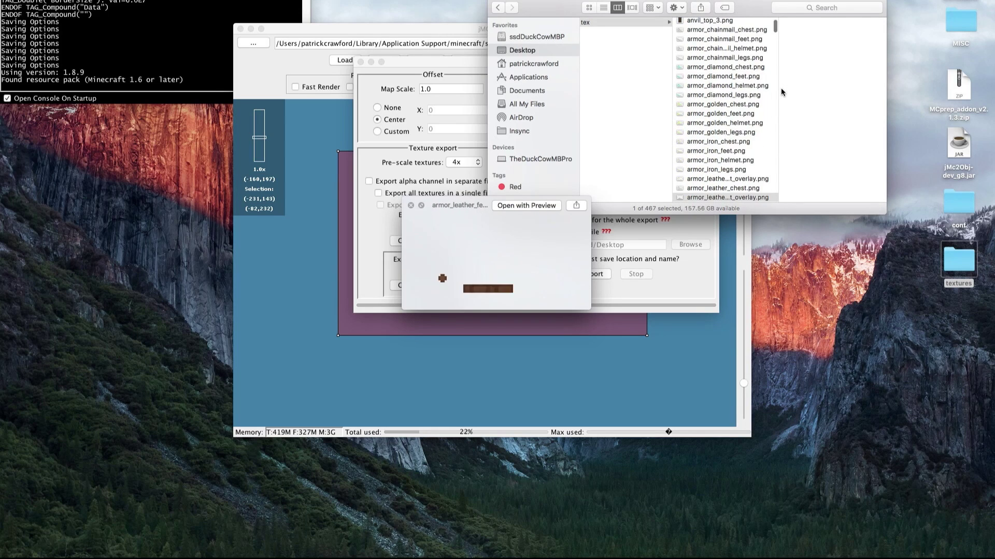
key(space)
click(699, 290)
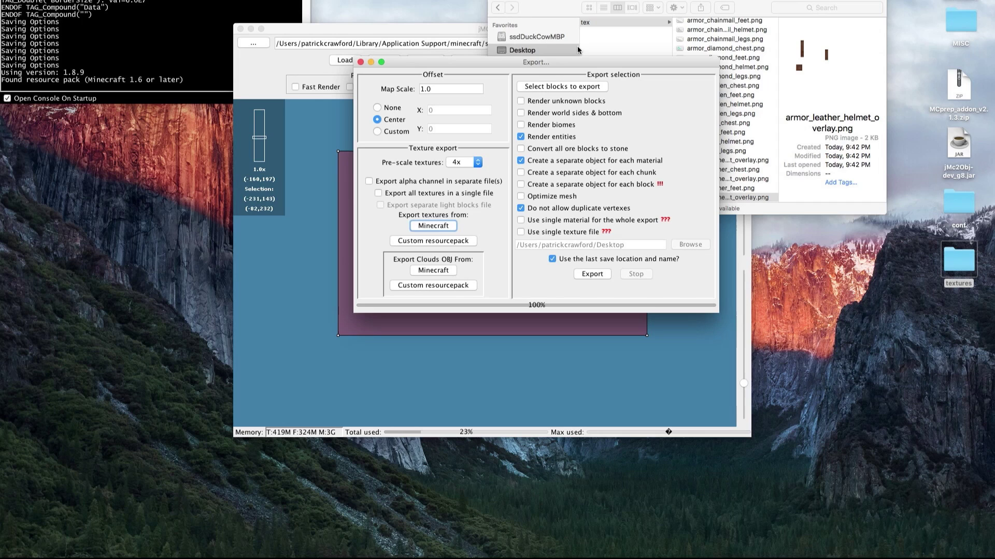
Hide other apps and tick every export option, from unknown blocks through single texture file.
key(super+alt+h)
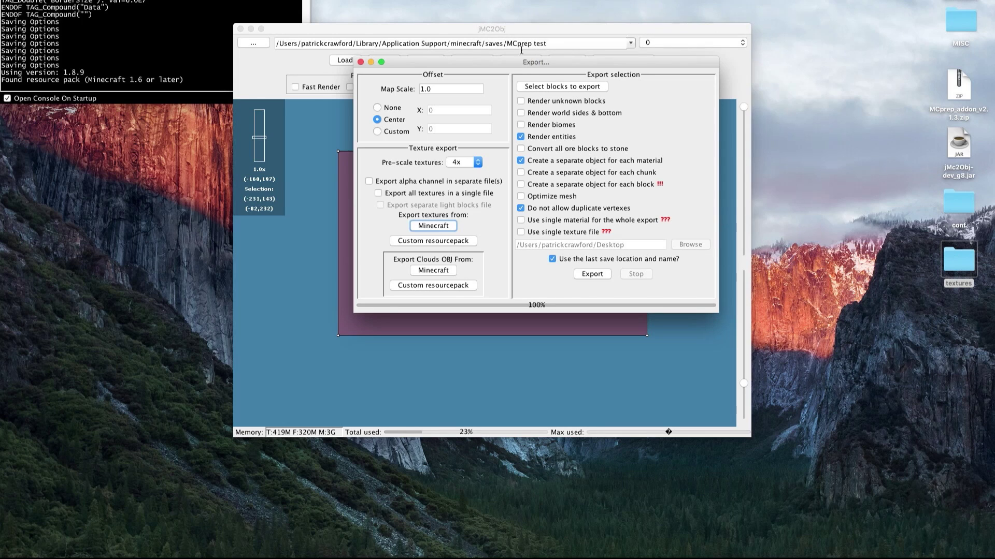
drag(503, 61, 484, 59)
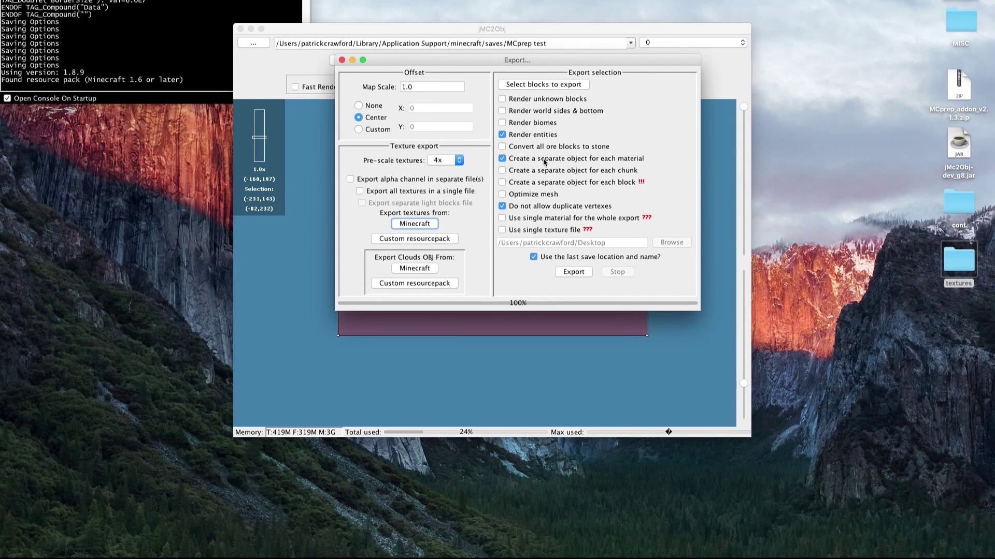
click(502, 99)
click(502, 110)
click(502, 123)
click(502, 147)
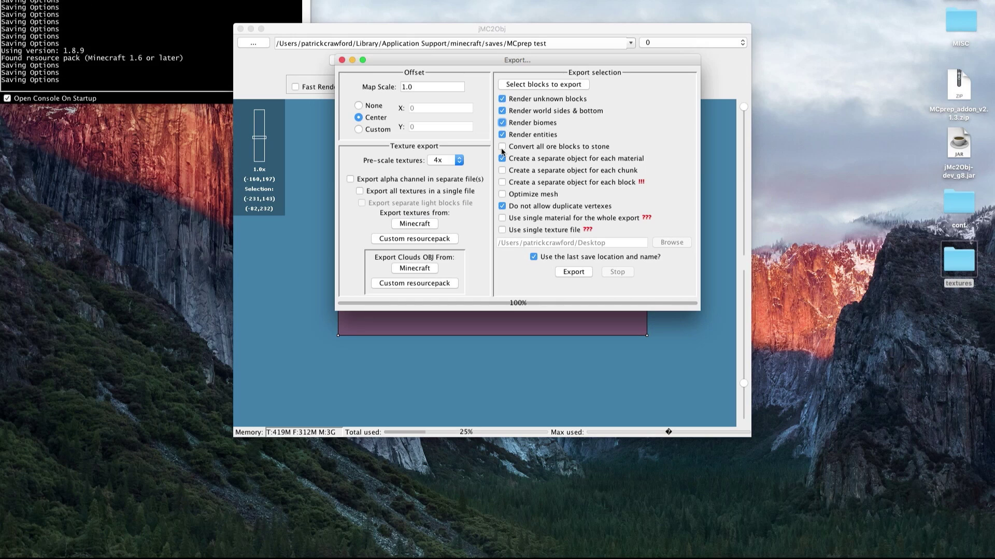
click(502, 171)
click(502, 183)
click(502, 194)
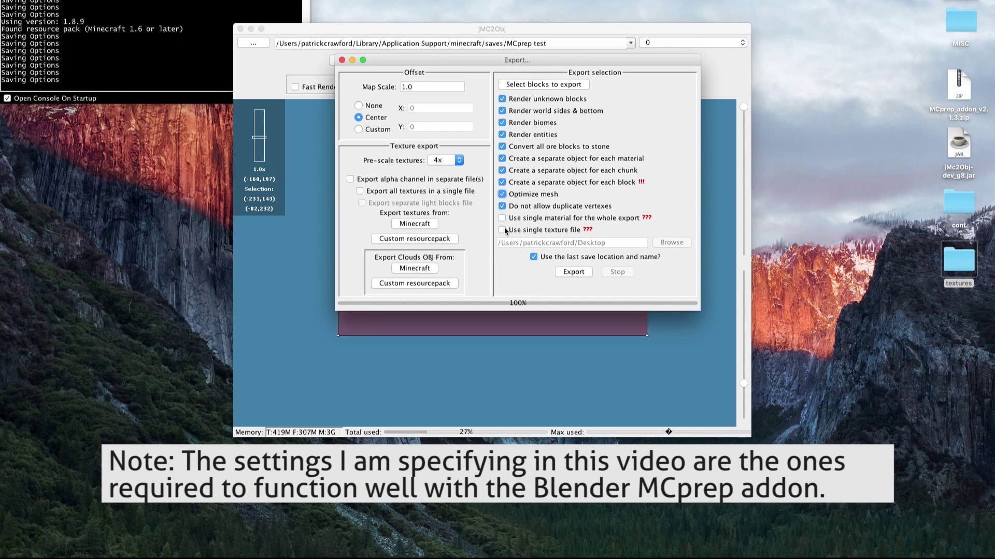
click(502, 218)
click(502, 230)
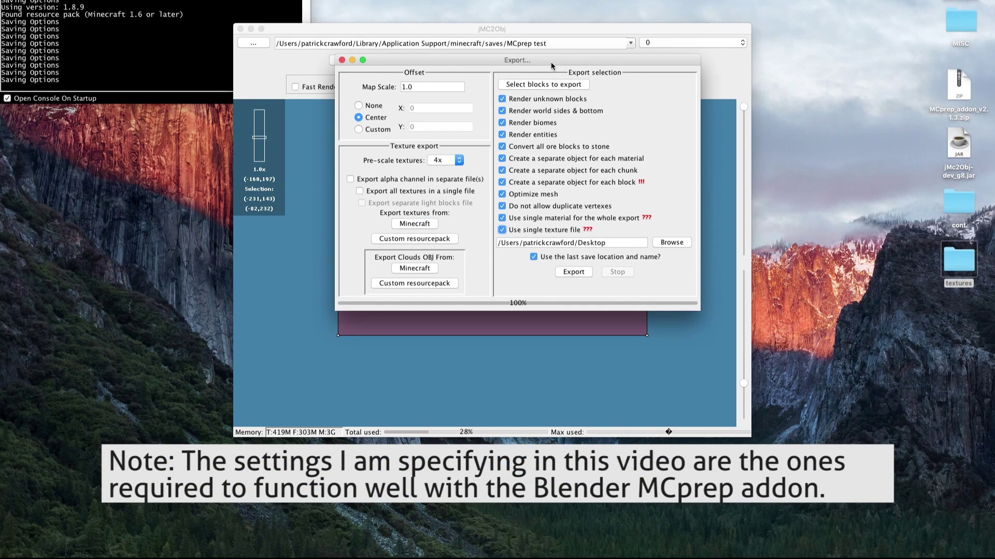
Toggle the separate objects per material option off and back on.
drag(552, 61, 526, 72)
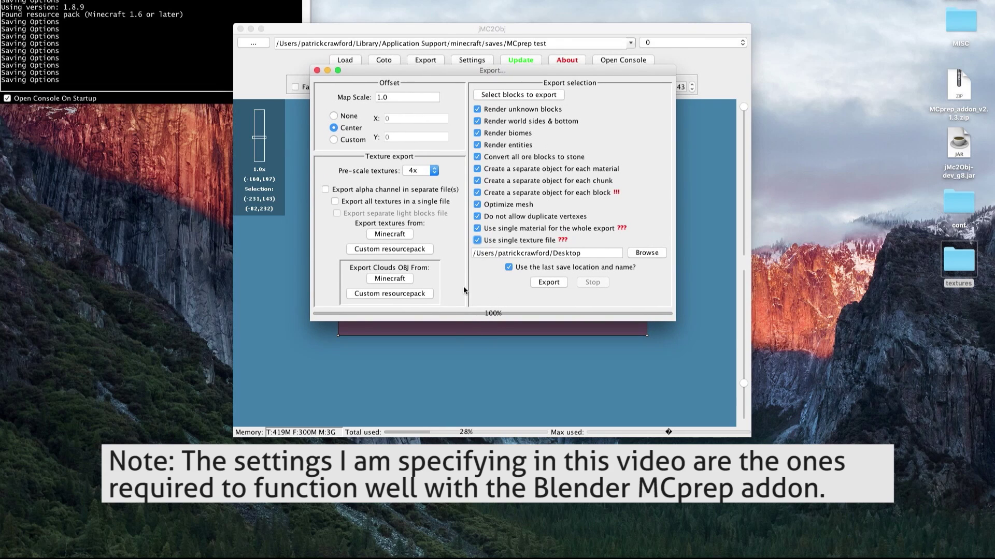
click(529, 166)
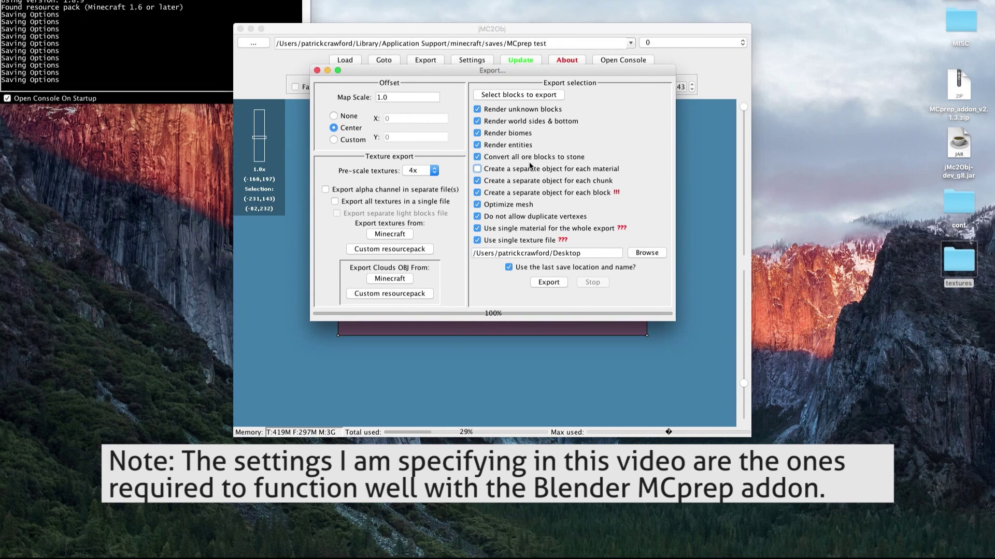
click(499, 171)
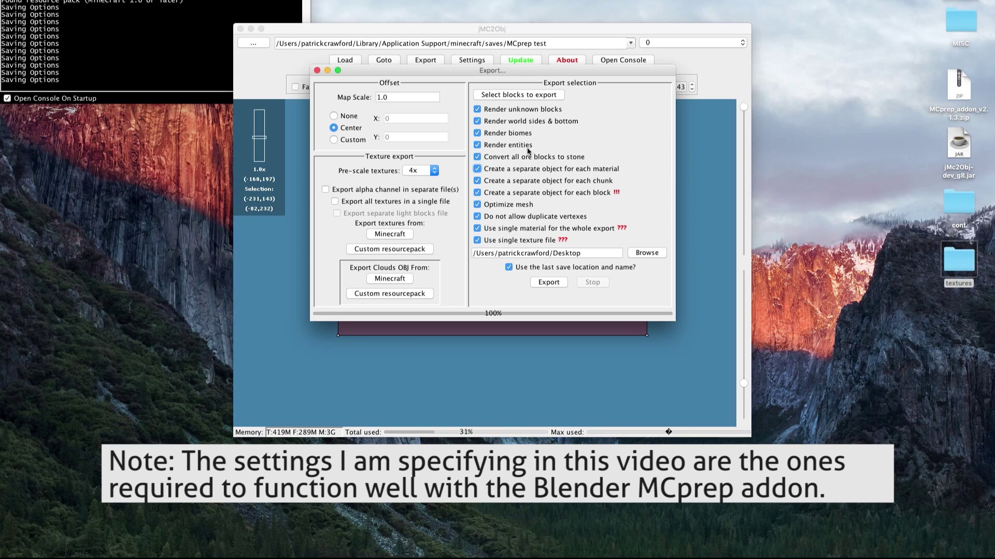
Uncheck world sides & bottom, biomes, ore-to-stone, per-chunk and per-block objects; keep Optimize mesh on.
click(478, 121)
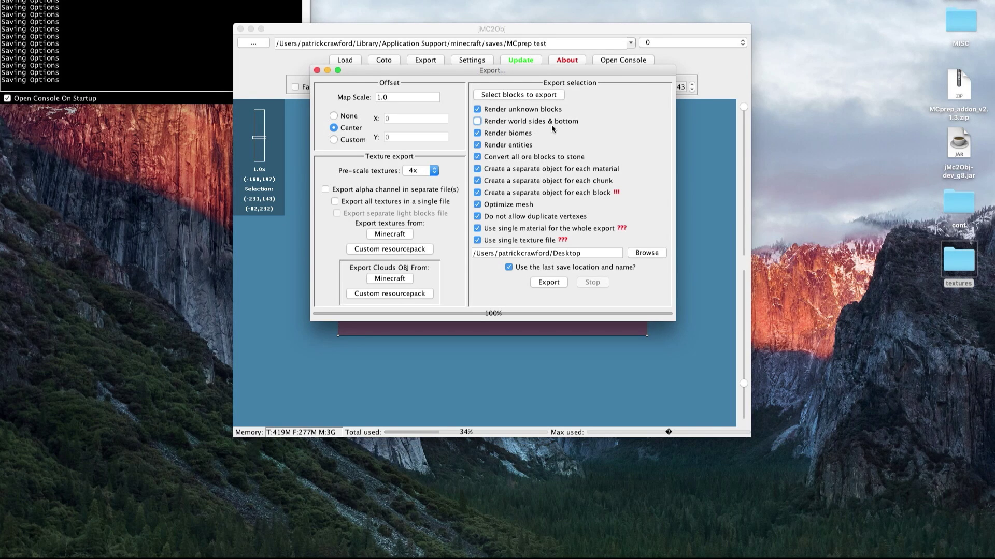
click(477, 133)
click(478, 157)
click(477, 182)
click(479, 193)
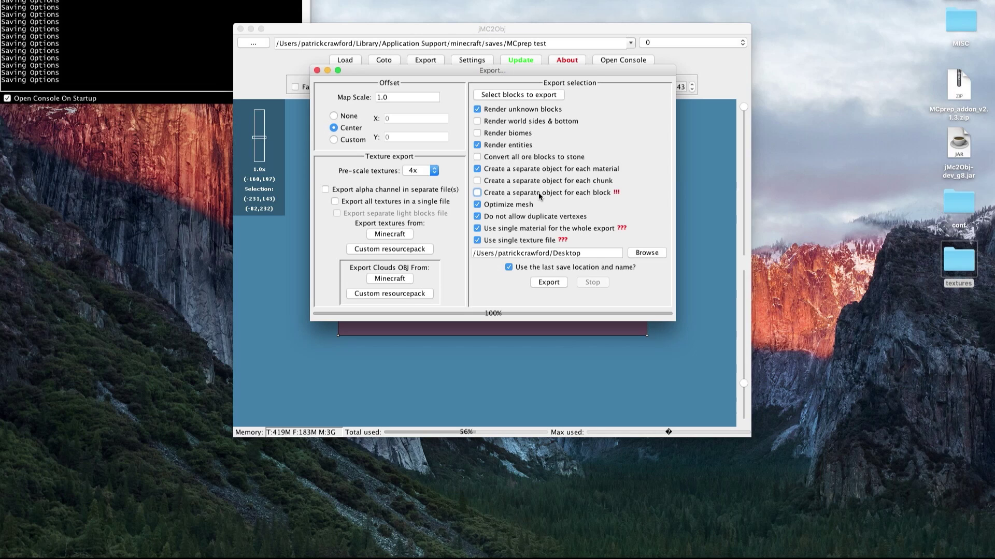
click(478, 205)
click(477, 205)
Uncheck Use single material and Use single texture file, then export to world_export.obj.
click(477, 229)
click(477, 242)
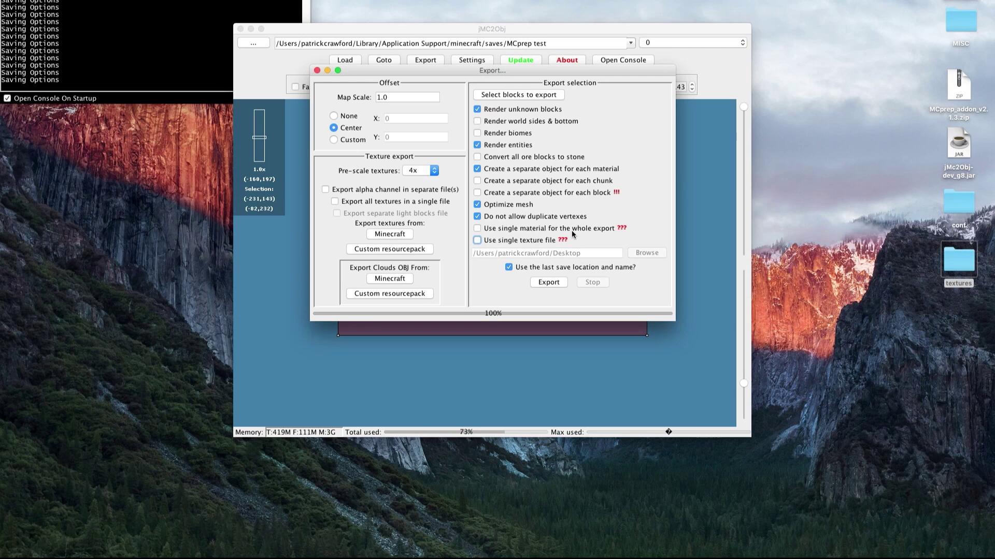
click(544, 282)
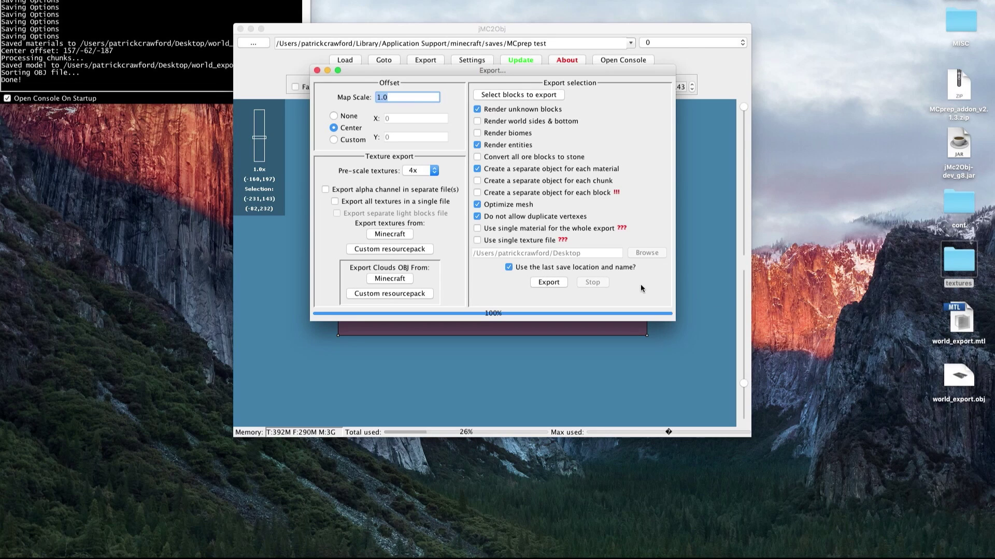
Stop reusing the last save location and export to the Desktop as 'wolrd_export'.
click(509, 268)
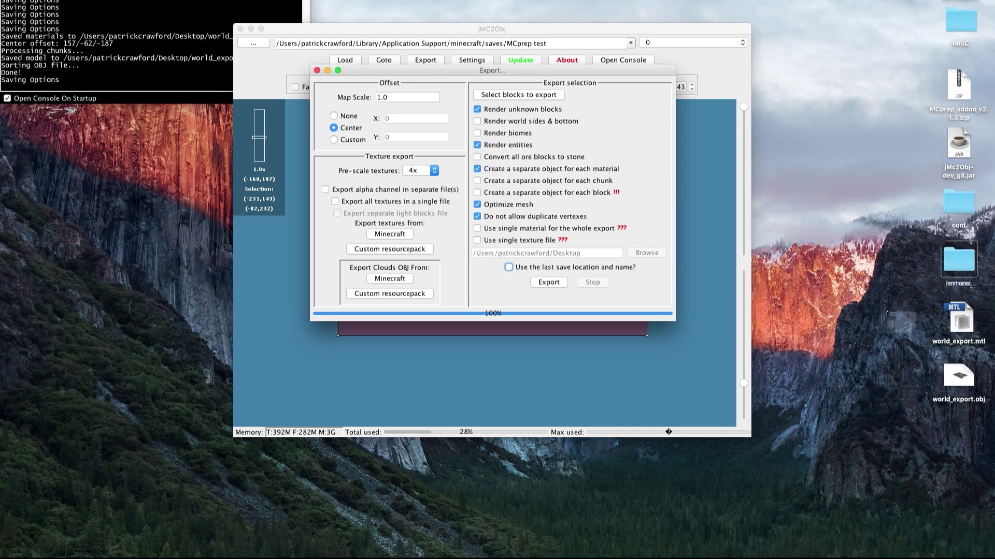
click(544, 282)
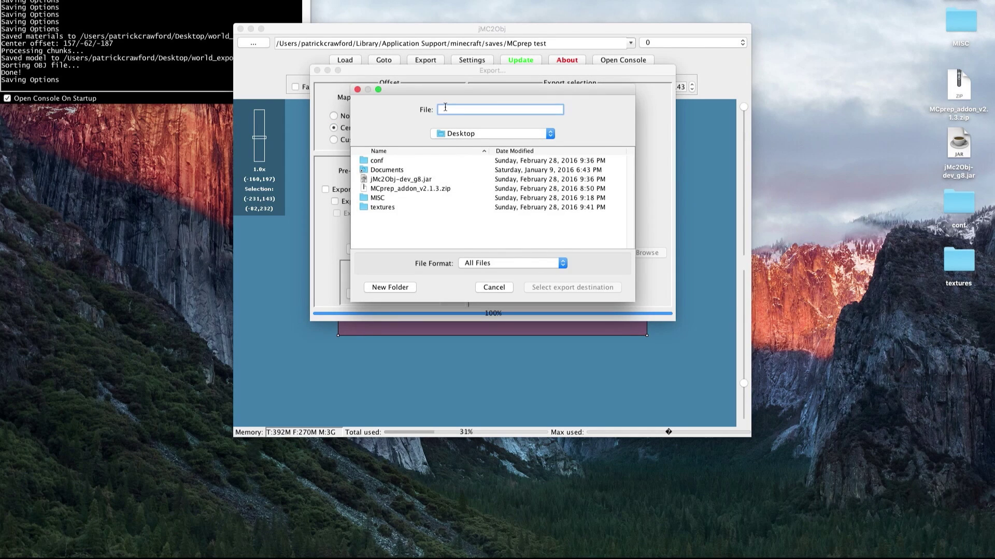
text(wolrd_)
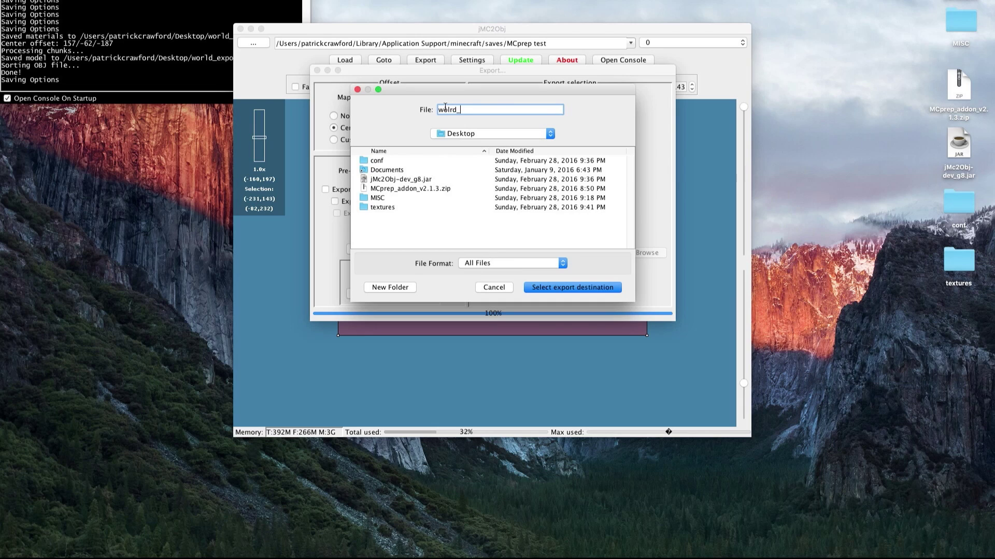
text(export)
click(562, 291)
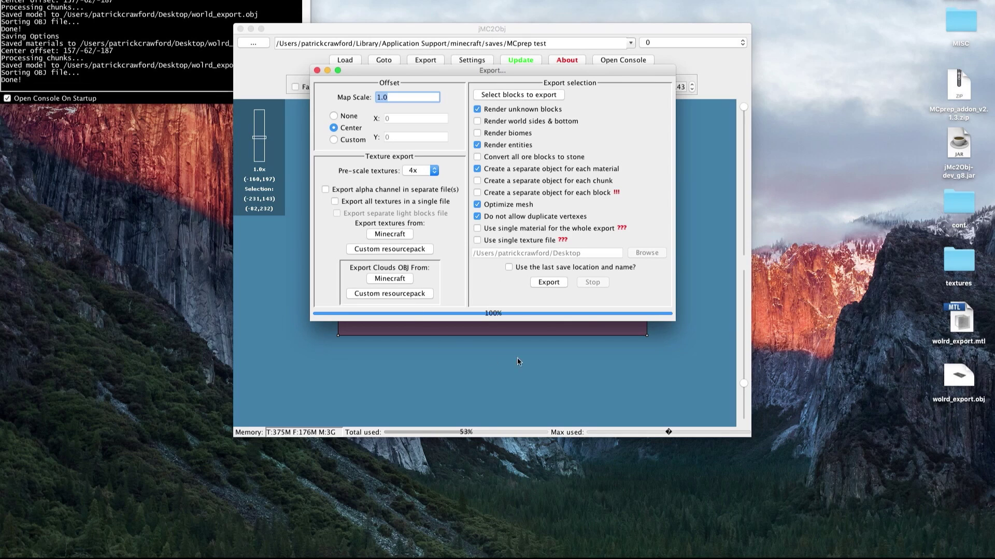
Select both exported wolrd_export files on the Desktop, then deselect them.
click(931, 315)
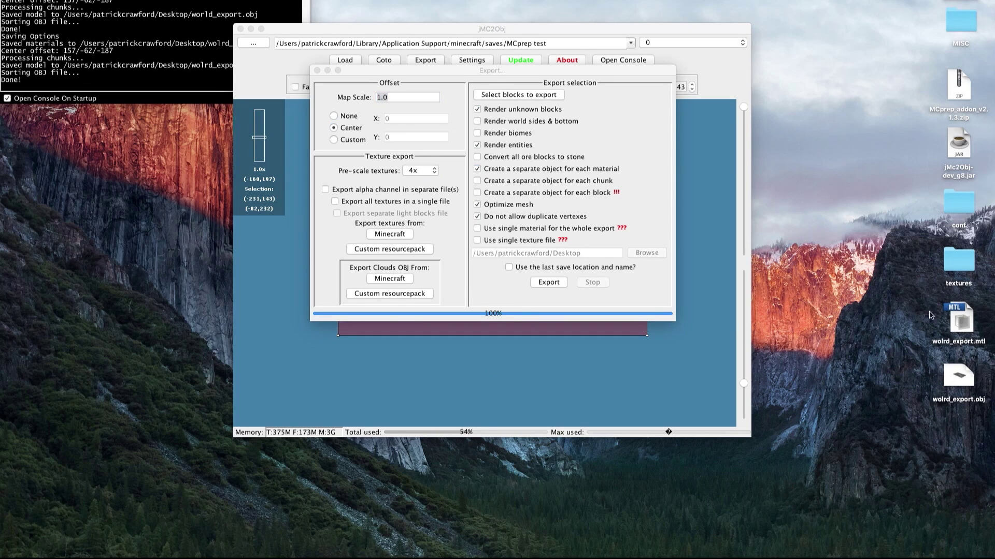
drag(904, 320, 962, 384)
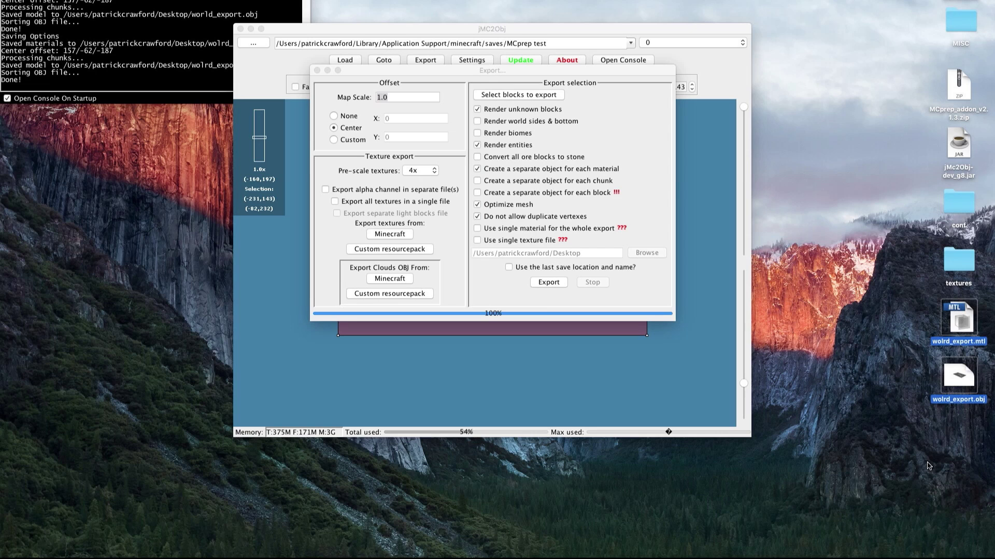
click(907, 384)
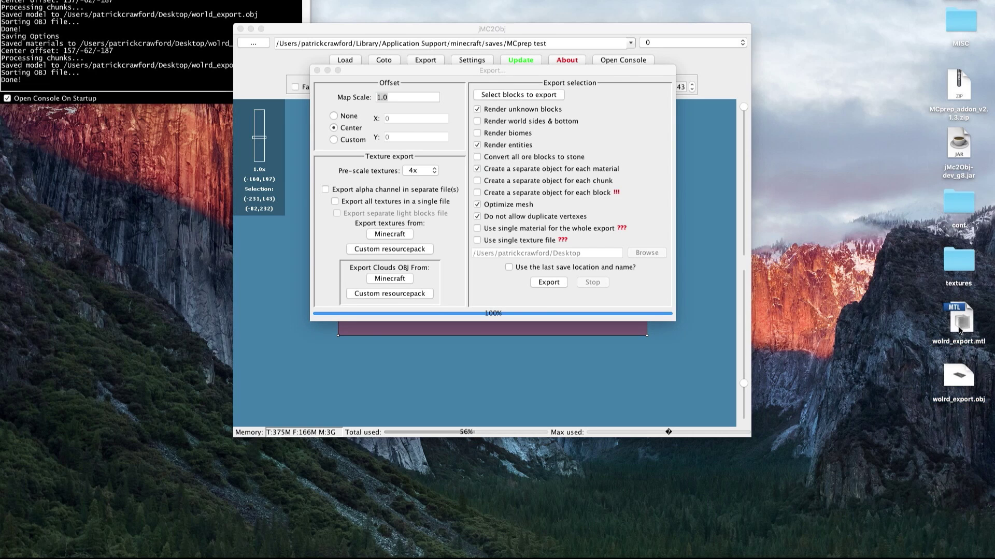
click(958, 376)
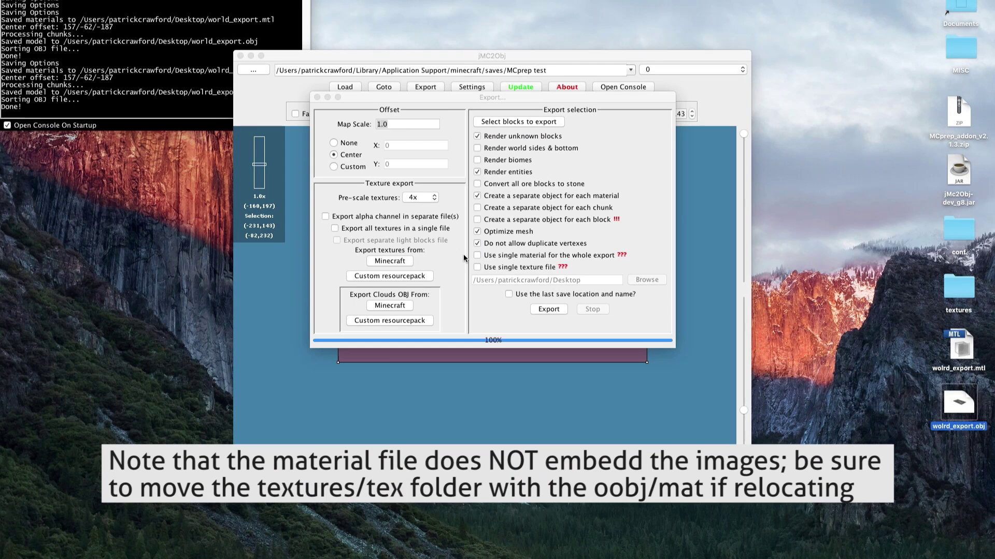
key(space)
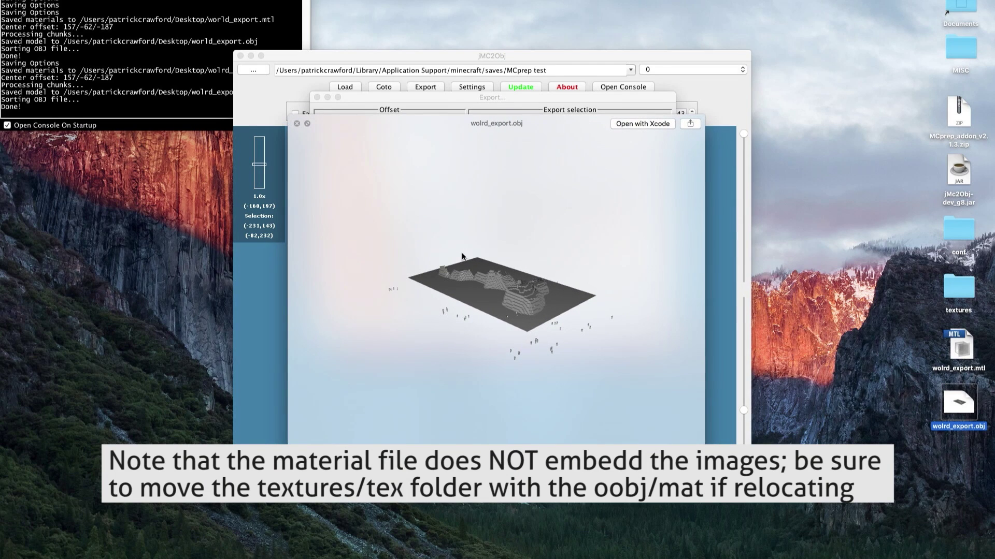
drag(459, 273, 352, 230)
key(space)
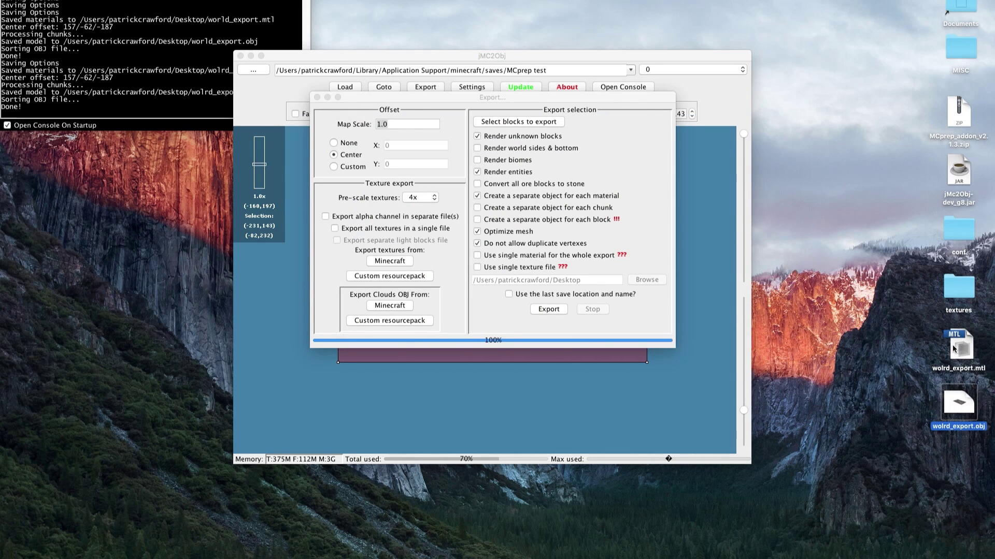
click(955, 349)
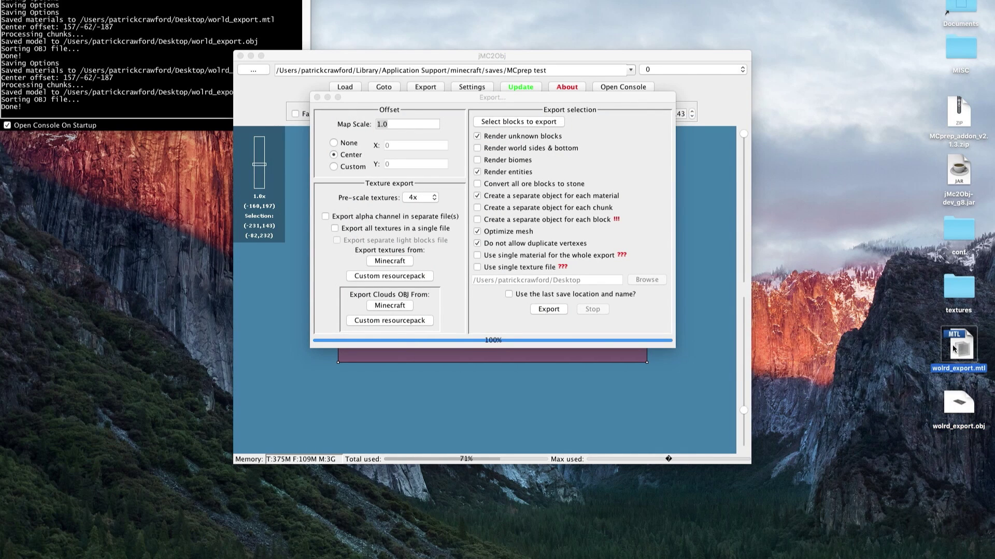
Close the jMc2Obj export window and launch Blender via Spotlight, dismissing its splash screen.
click(317, 98)
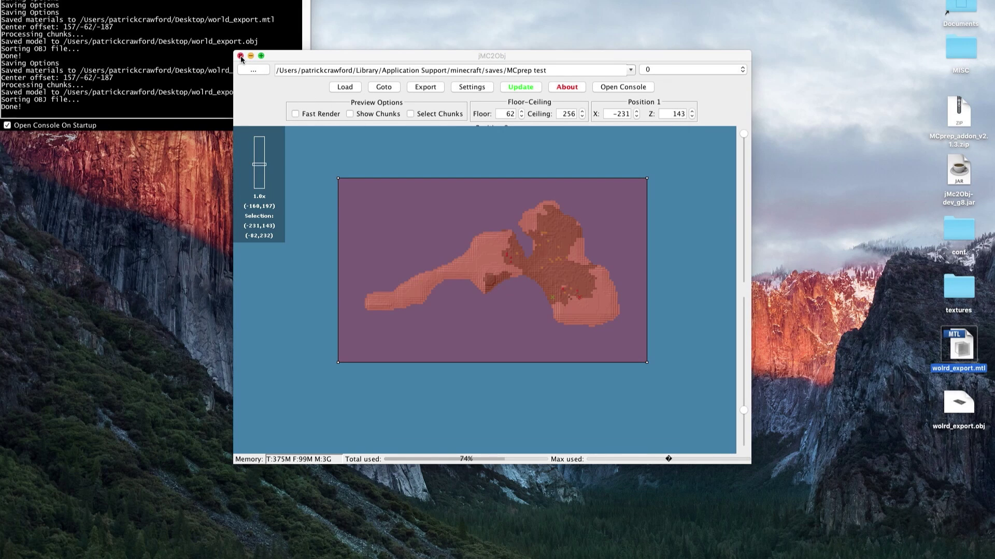
drag(904, 340, 977, 430)
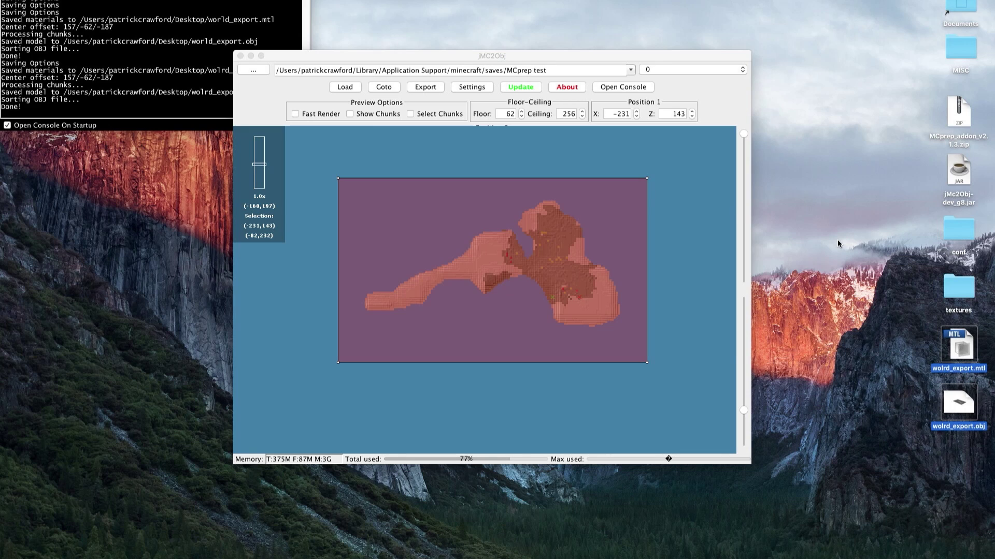
key(super+space)
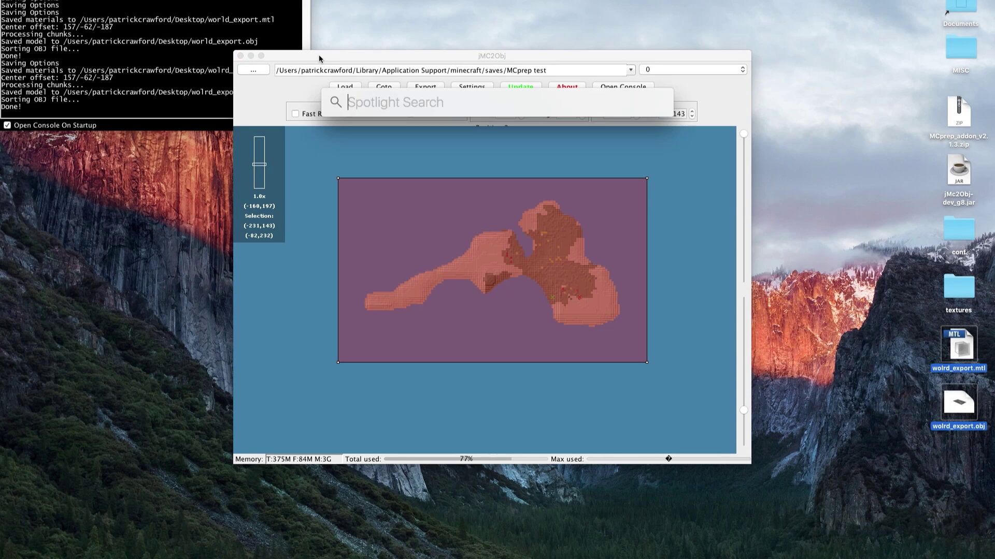
text(blender)
key(Return)
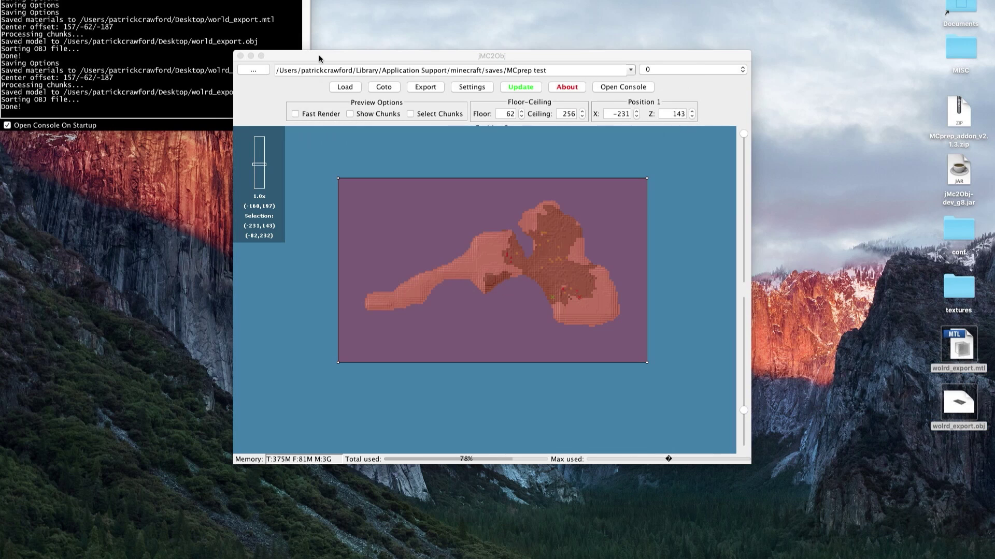
click(298, 108)
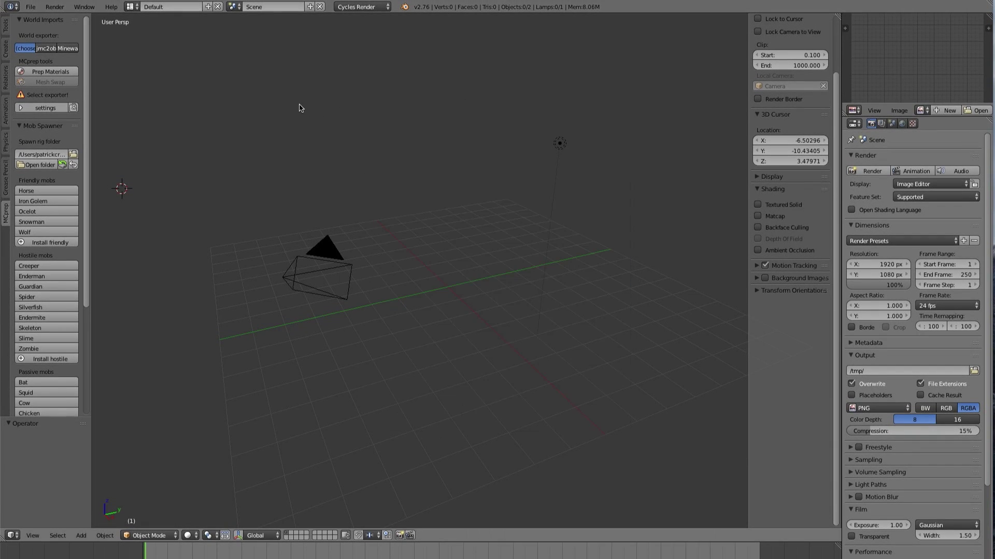
Open Blender's Wavefront (.obj) import file browser from the File menu.
click(31, 7)
mouse_move(76, 195)
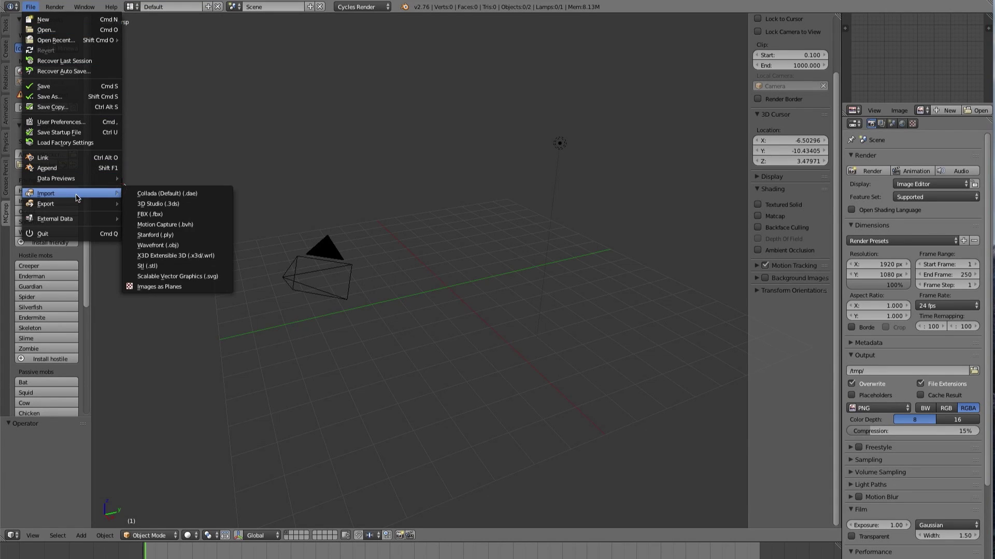
click(186, 245)
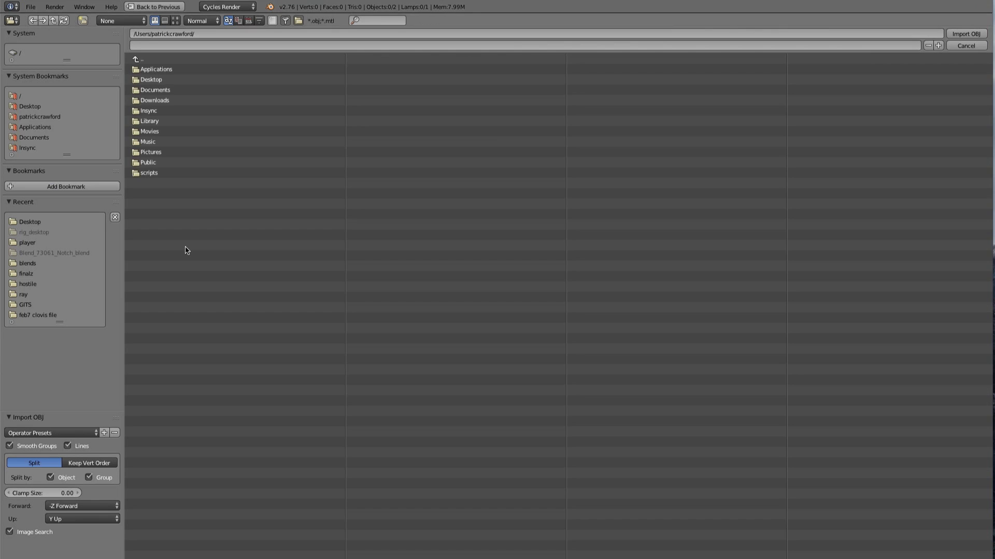
Browse the Desktop, peek inside textures/tex, and select wolrd_export.obj for import.
click(32, 107)
click(163, 112)
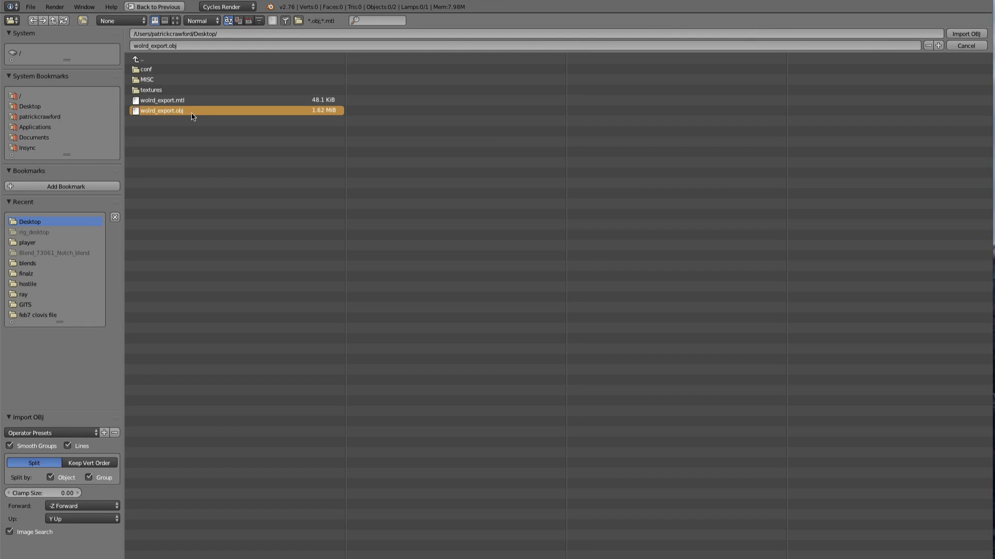
click(166, 101)
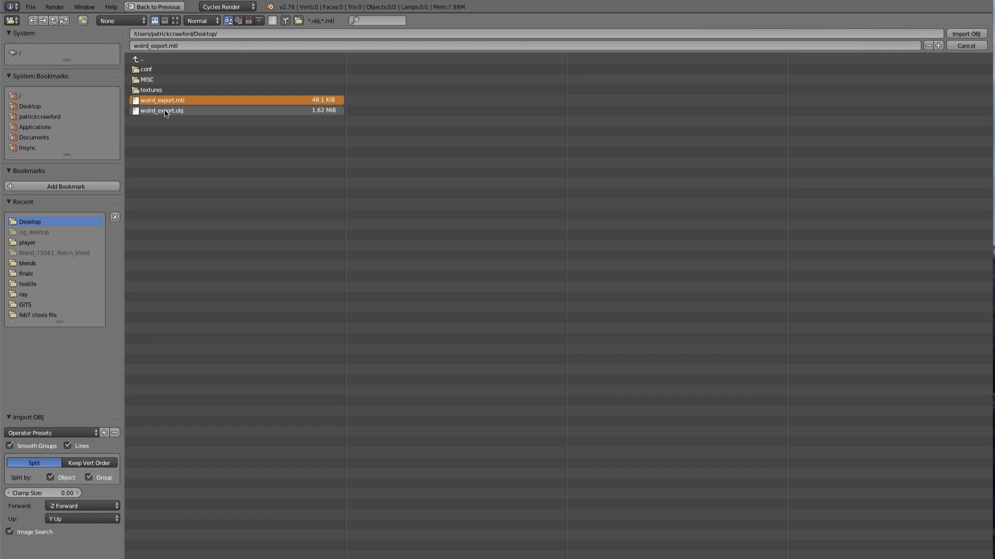
click(147, 89)
click(150, 71)
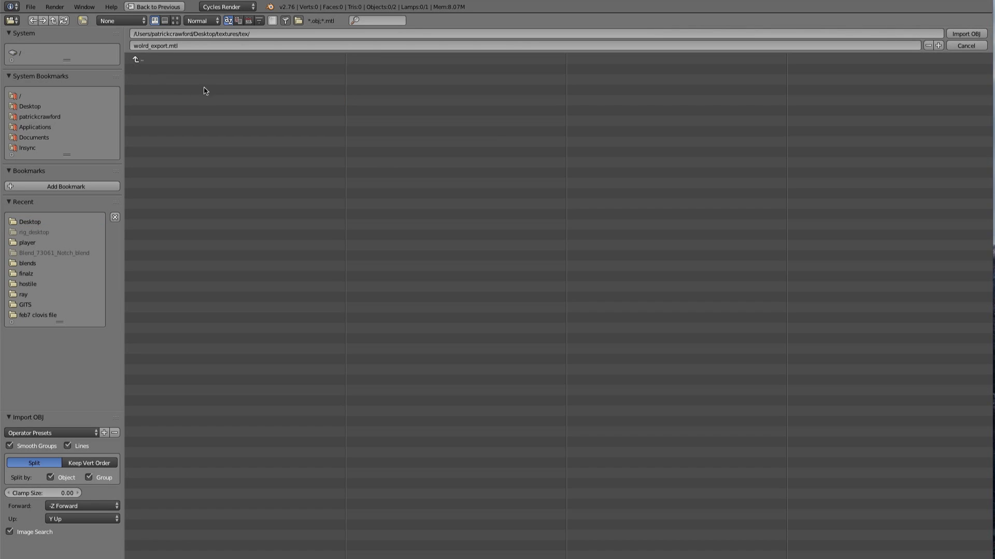
click(139, 59)
click(138, 60)
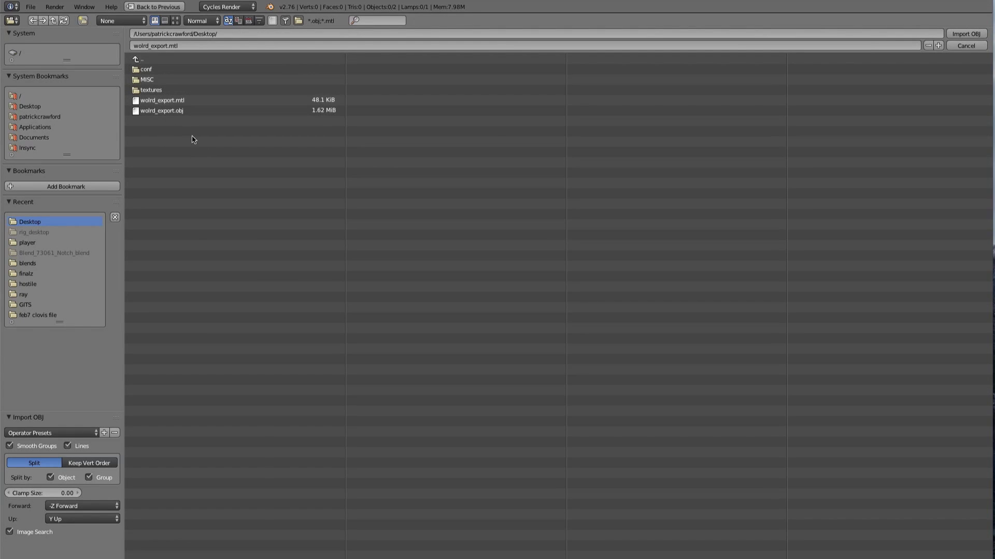
click(164, 111)
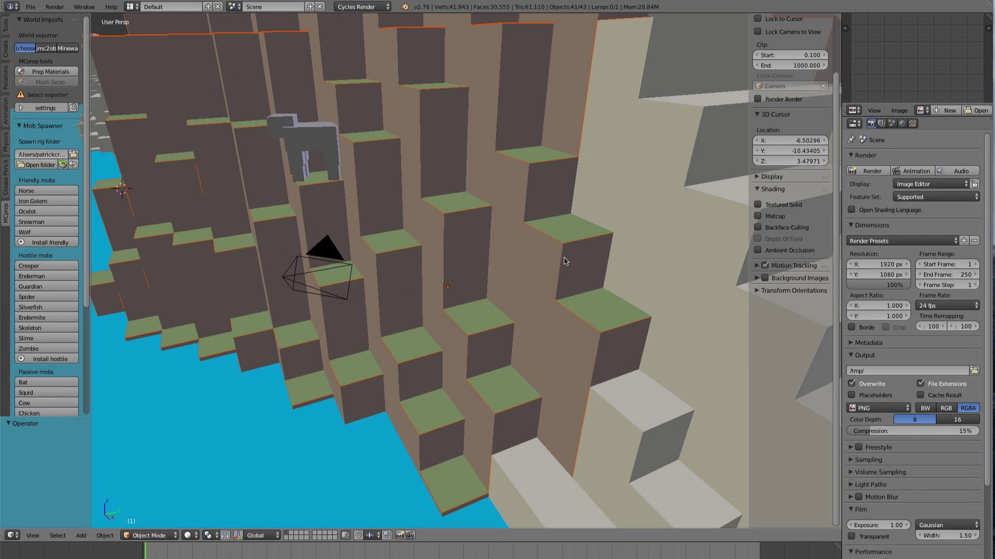
Move the sheep model, then orbit and zoom to inspect the imported island.
right_click(301, 144)
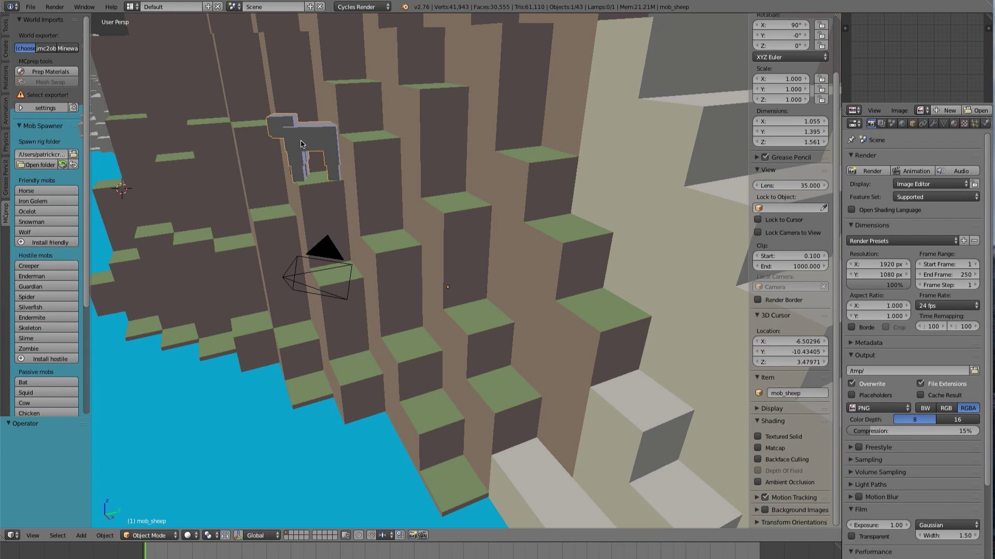
key(g)
click(319, 184)
middle_drag(319, 184, 370, 181)
scroll(370, 181, down, 10)
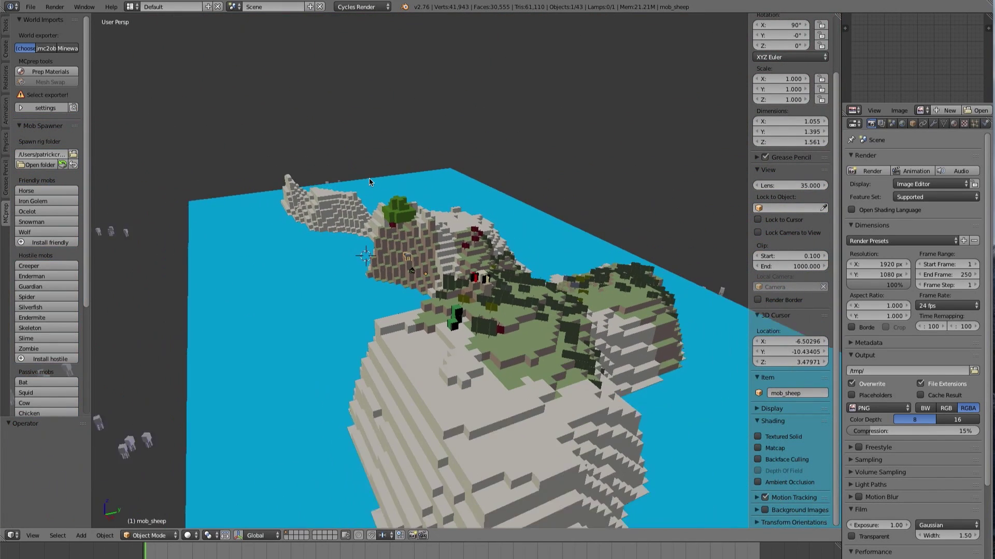
scroll(386, 223, down, 3)
middle_drag(368, 235, 381, 267)
Select all objects, try moving the whole world, then undo the move.
key(a)
key(shift+f)
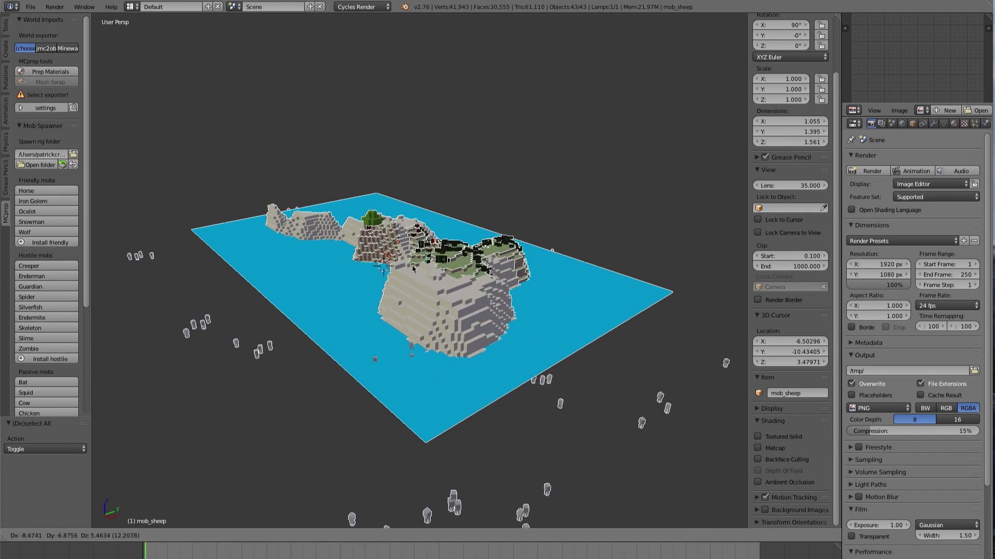
key(Escape)
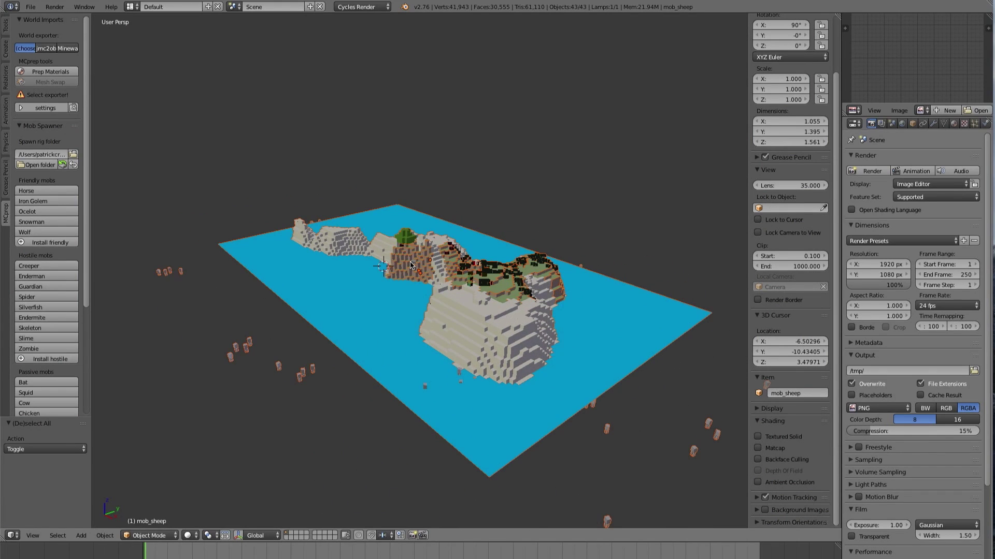
scroll(265, 235, down, 4)
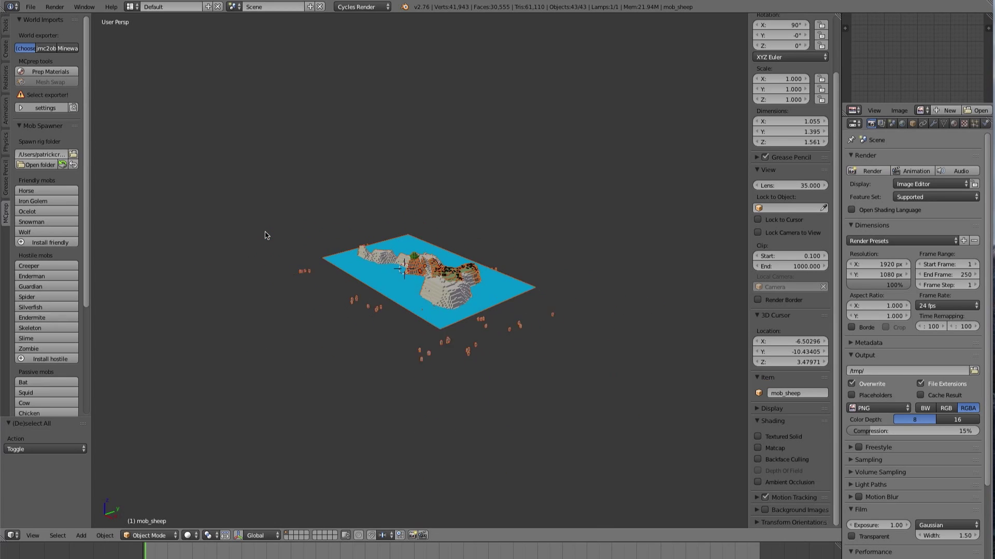
mouse_move(267, 233)
middle_down()
mouse_move(321, 236)
mouse_move(321, 218)
mouse_move(266, 207)
mouse_move(258, 235)
middle_up()
key(g)
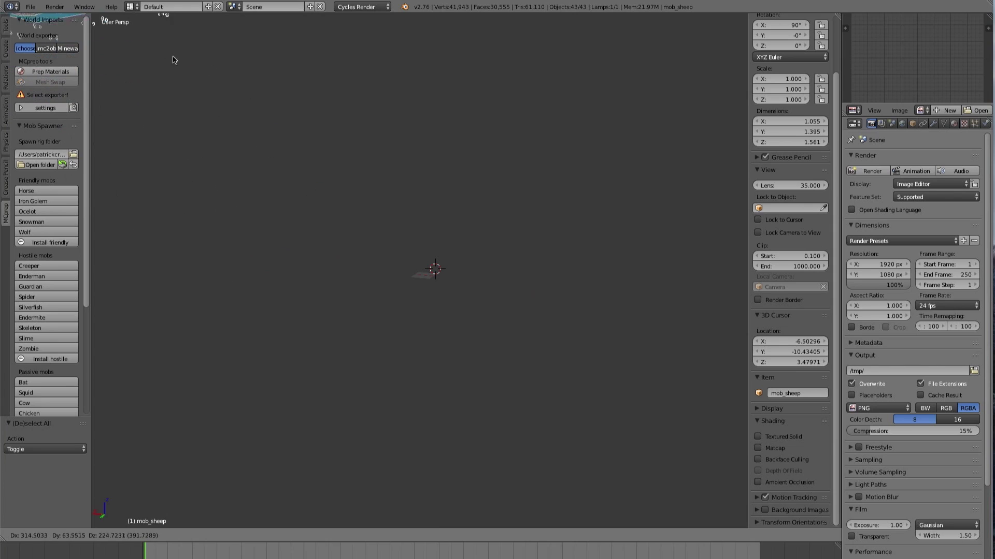
click(150, 80)
key(ctrl+z)
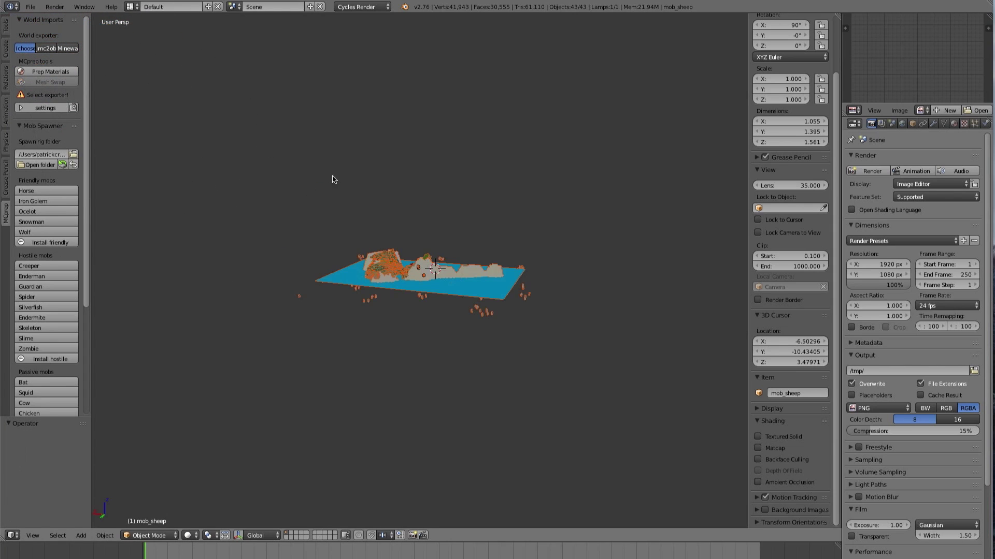
key(super+Tab)
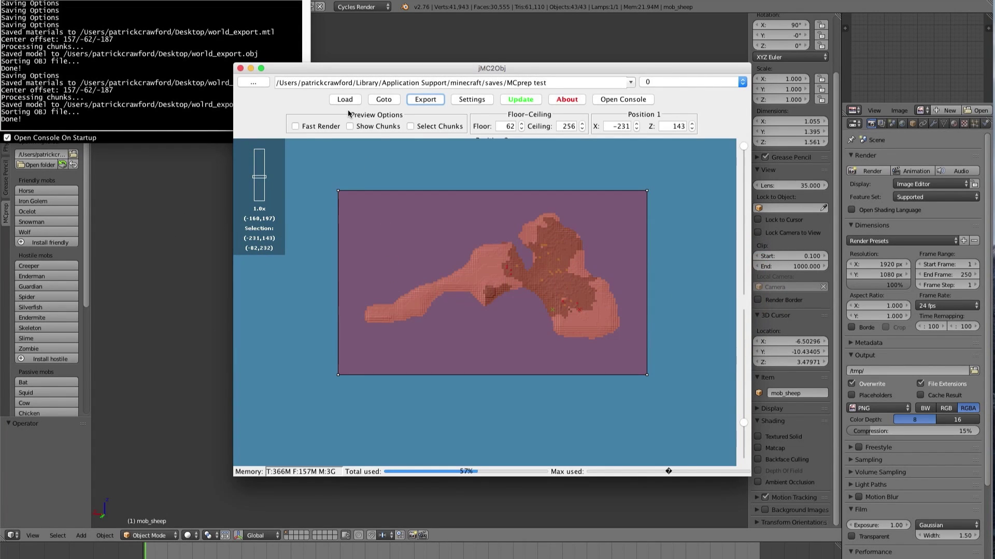
click(425, 100)
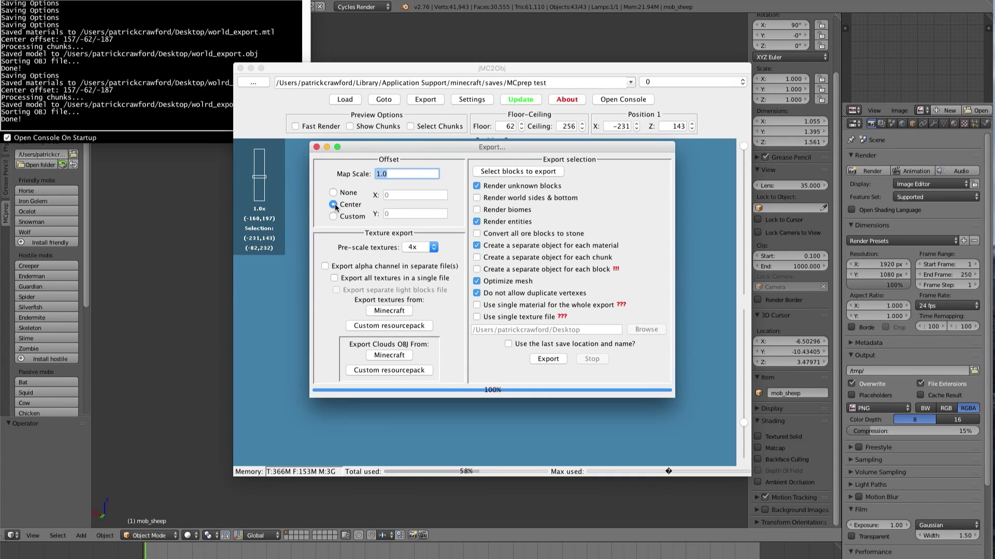
click(334, 205)
click(334, 194)
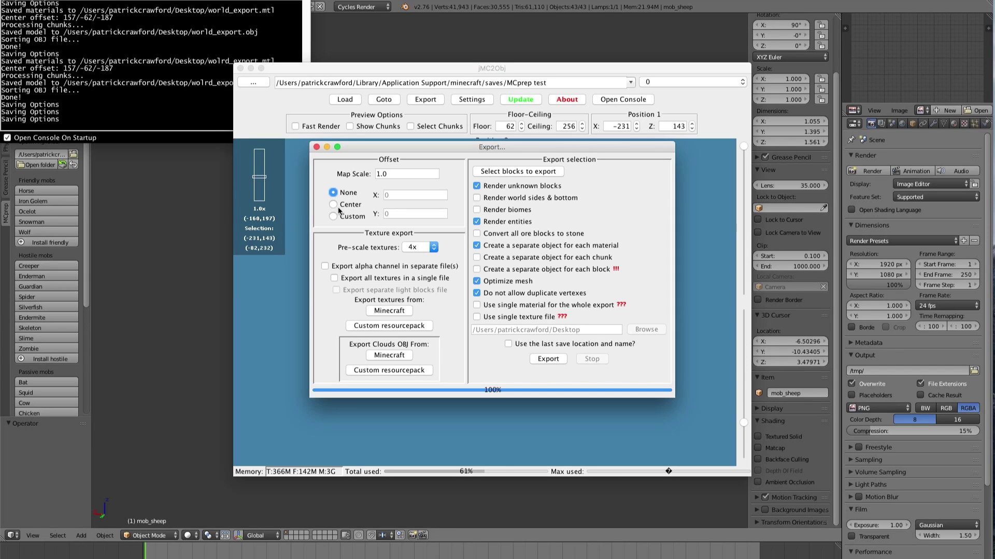
click(334, 205)
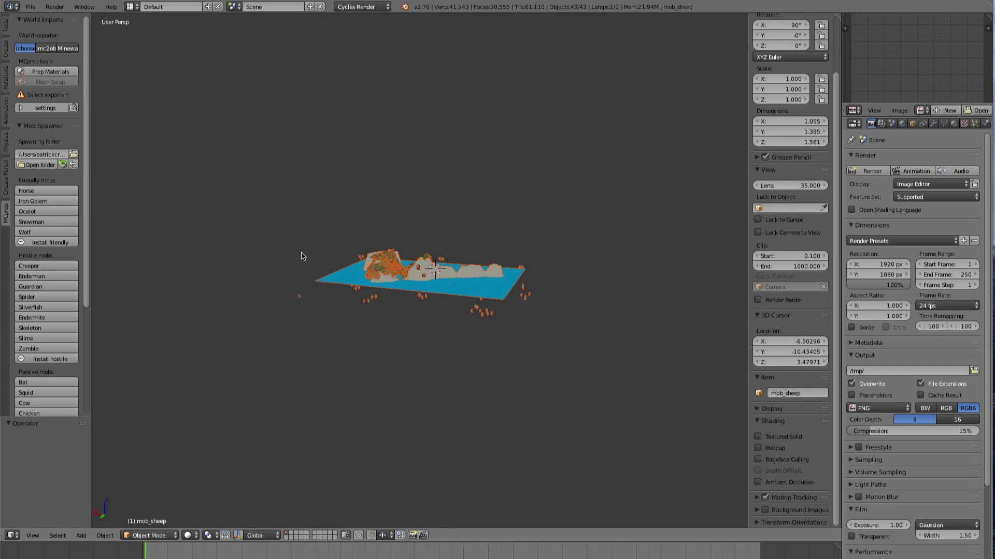
Switch the render engine to Blender Render.
scroll(409, 272, up, 6)
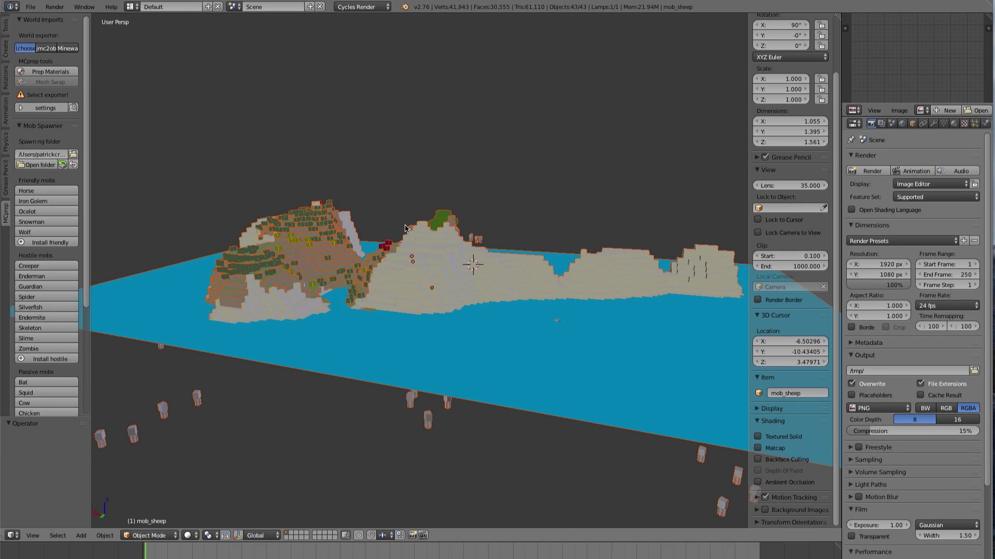
scroll(406, 229, down, 5)
middle_drag(337, 245, 443, 289)
scroll(371, 267, up, 5)
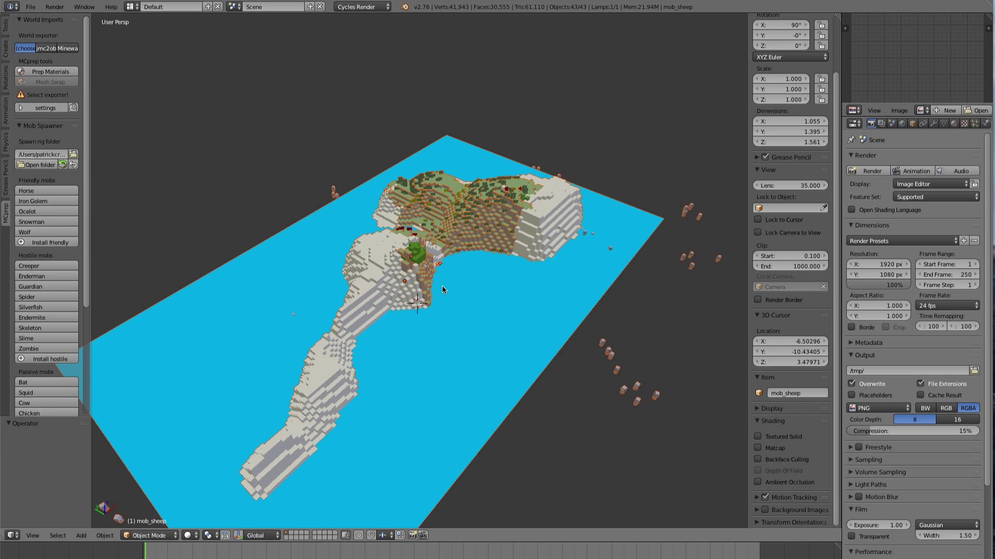
click(360, 7)
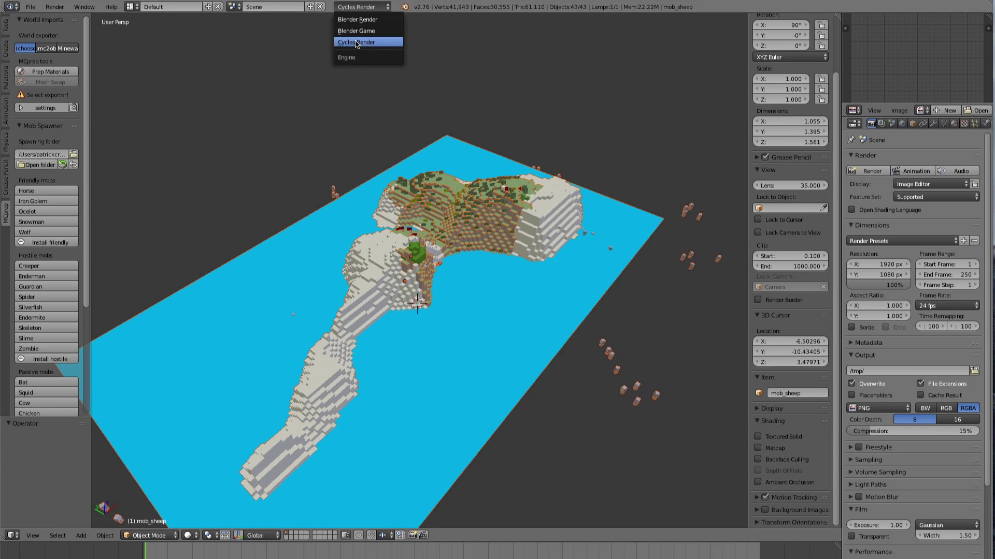
click(356, 19)
Add a Sun lamp and place it above the island.
scroll(456, 217, up, 4)
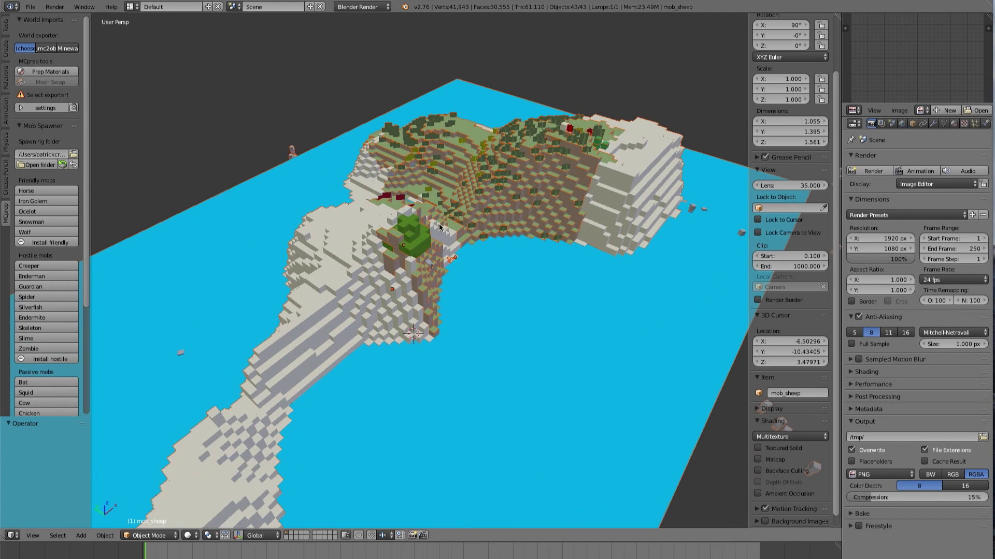
key(shift+a)
mouse_move(465, 218)
mouse_move(466, 335)
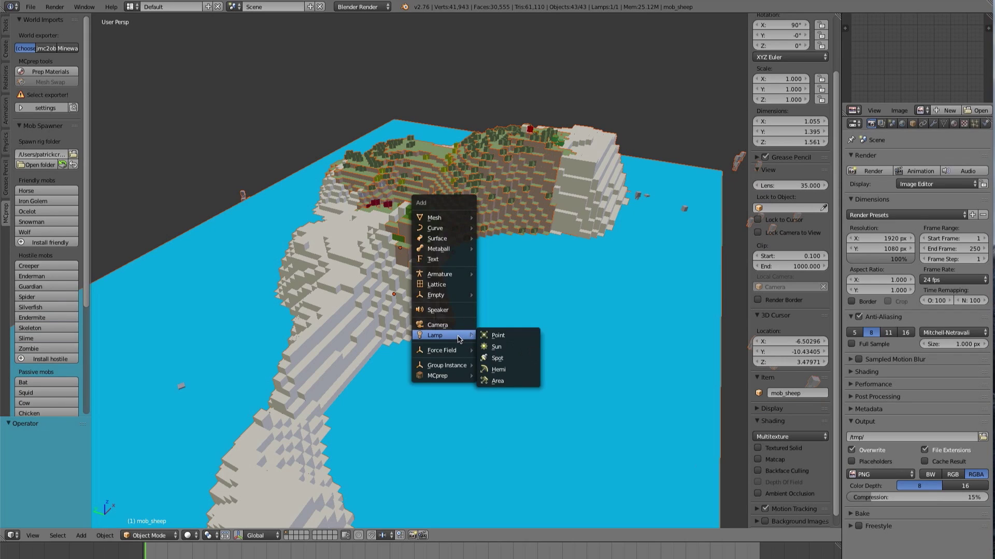
click(503, 347)
click(488, 128)
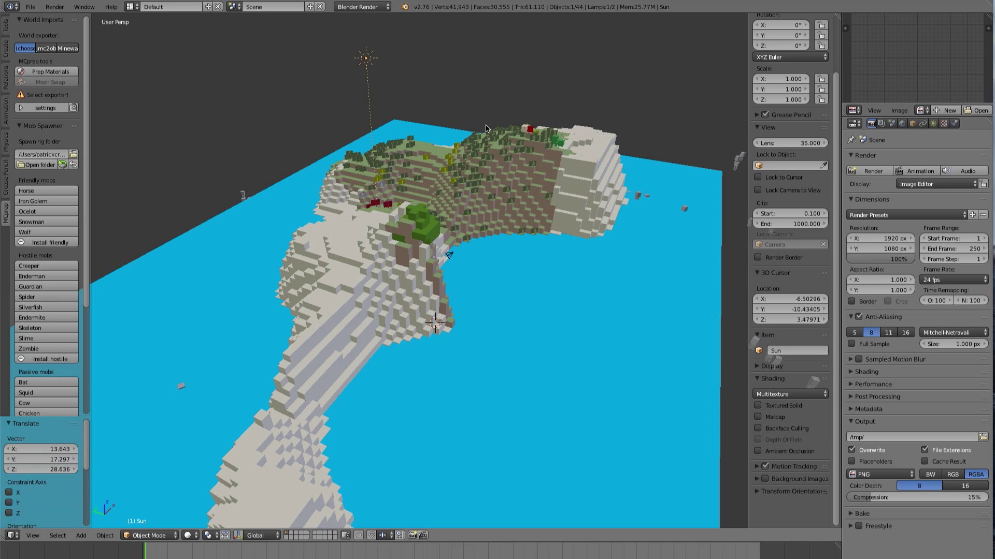
Rotate the sun lamp to angle its light, then preview the island in rendered shading.
key(r)
click(416, 201)
middle_drag(416, 202, 478, 281)
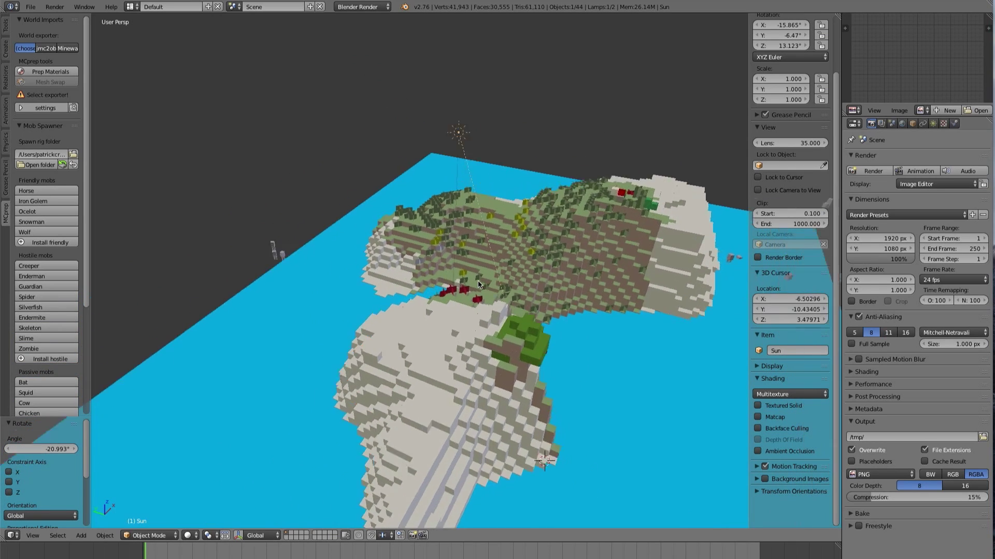
scroll(478, 280, up, 5)
key(shift+z)
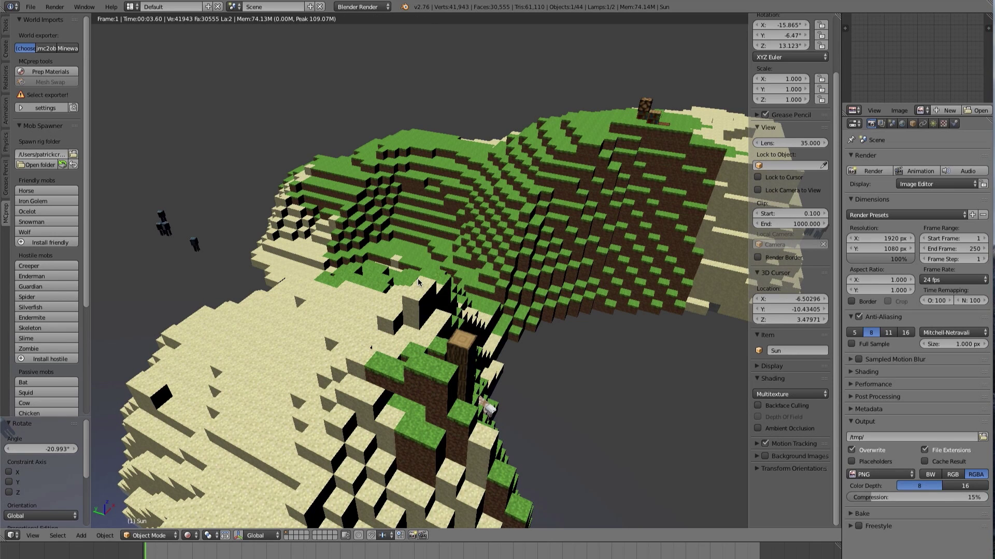
In solid shading, inspect the leaves_oak and red flower objects and browse the loaded texture images.
key(shift+z)
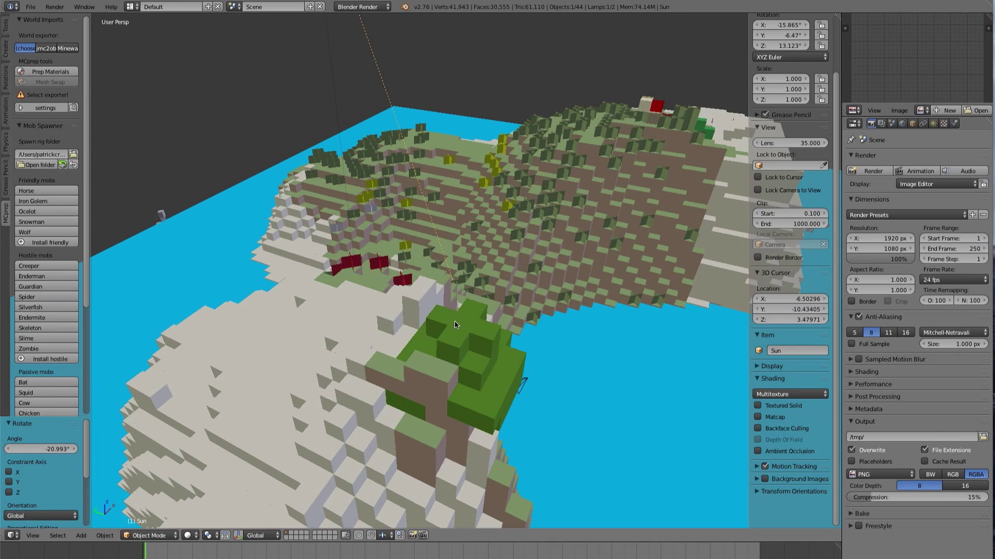
right_click(455, 321)
mouse_move(454, 321)
middle_down()
mouse_move(388, 342)
mouse_move(420, 320)
middle_up()
right_click(361, 360)
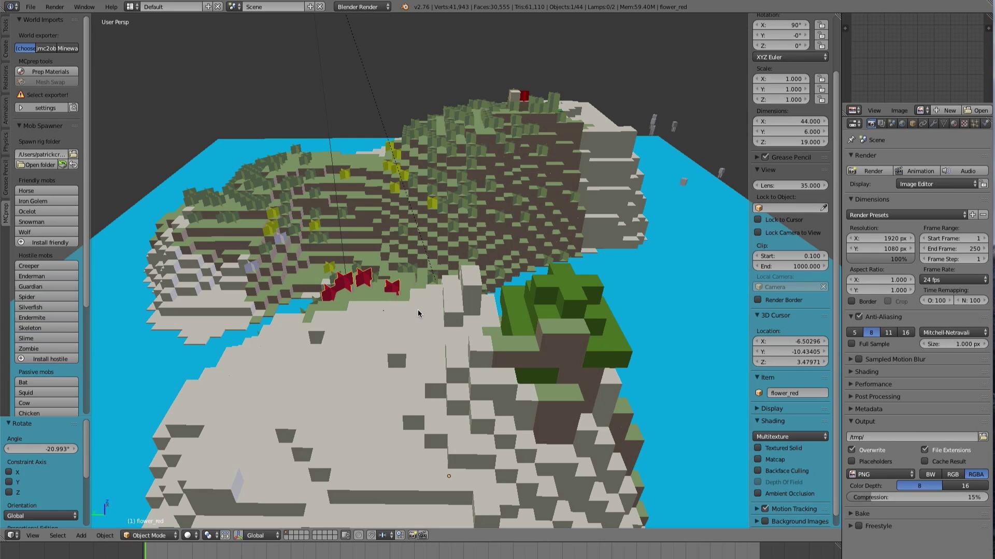
middle_drag(492, 247, 459, 243)
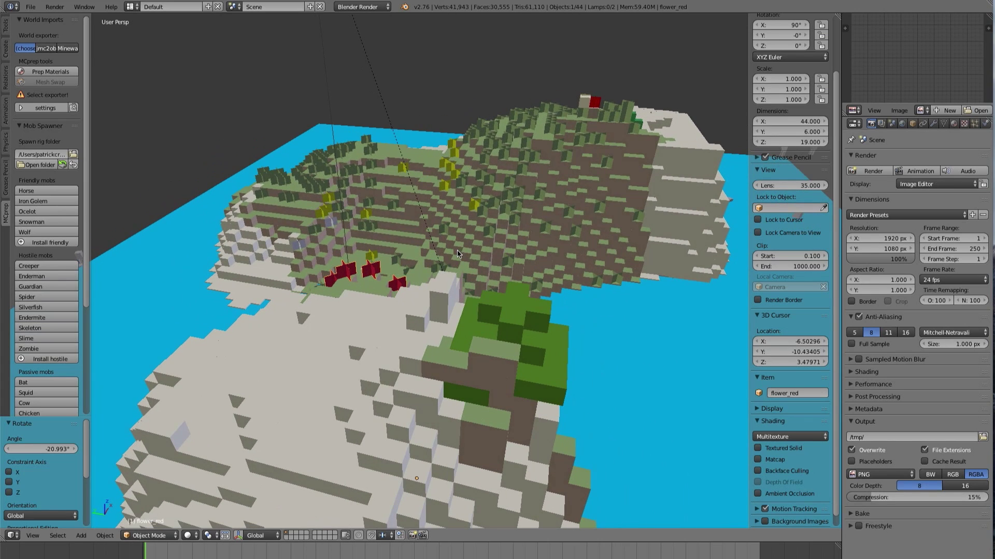
click(921, 111)
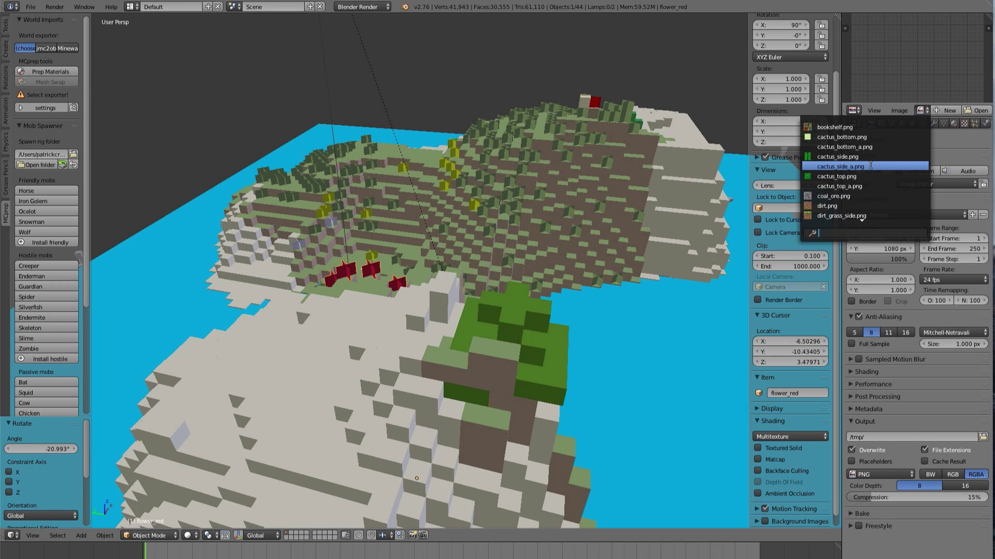
Select all island objects and switch the viewport to a live rendered preview.
middle_drag(365, 272, 431, 294)
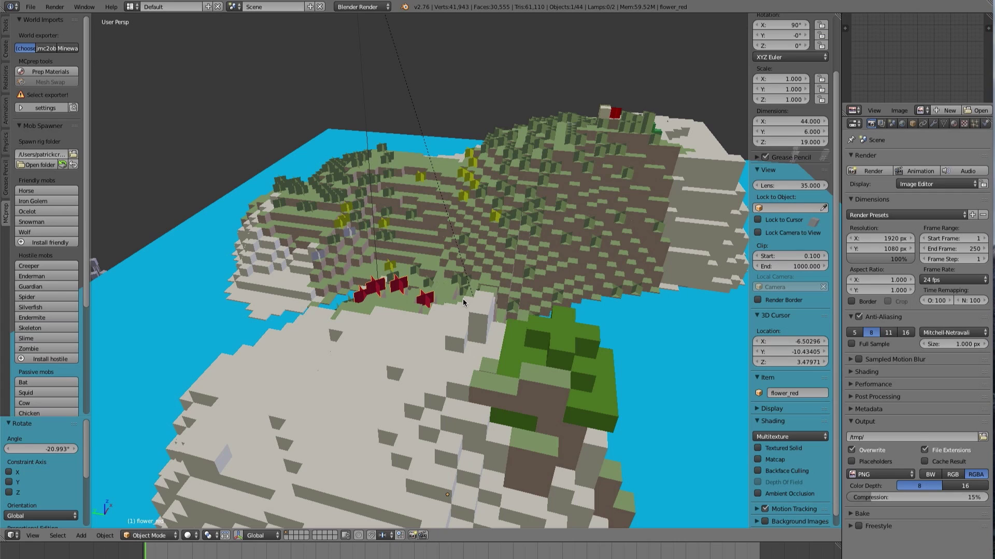
key(a)
key(a)
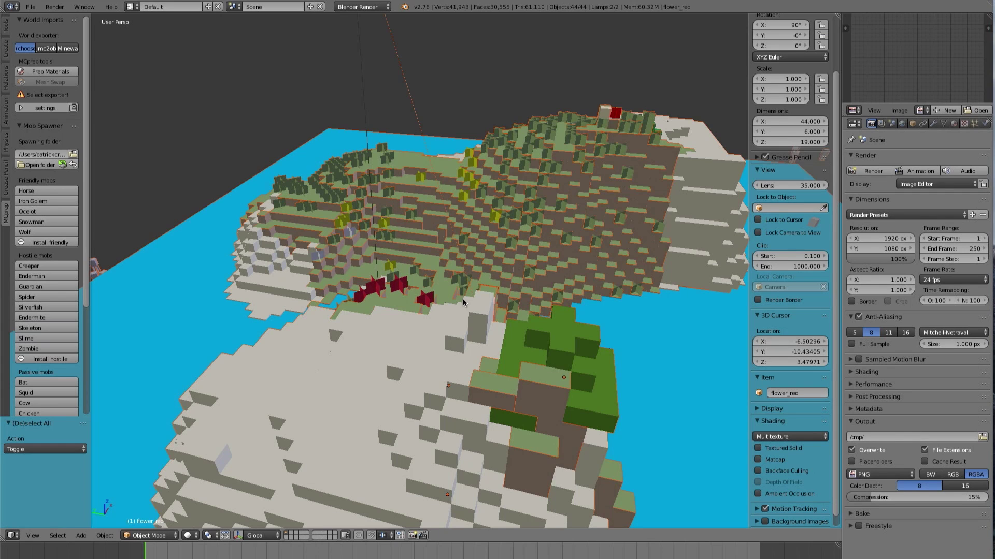
key(shift+z)
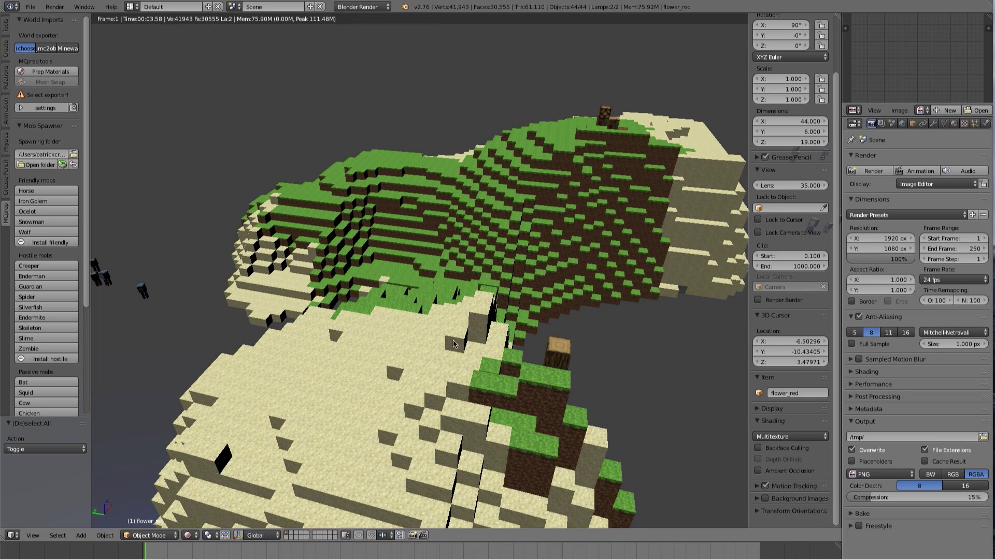
Run MCprep's Prep Materials on all island objects, giving blue water and textured leaves and grass.
click(6, 25)
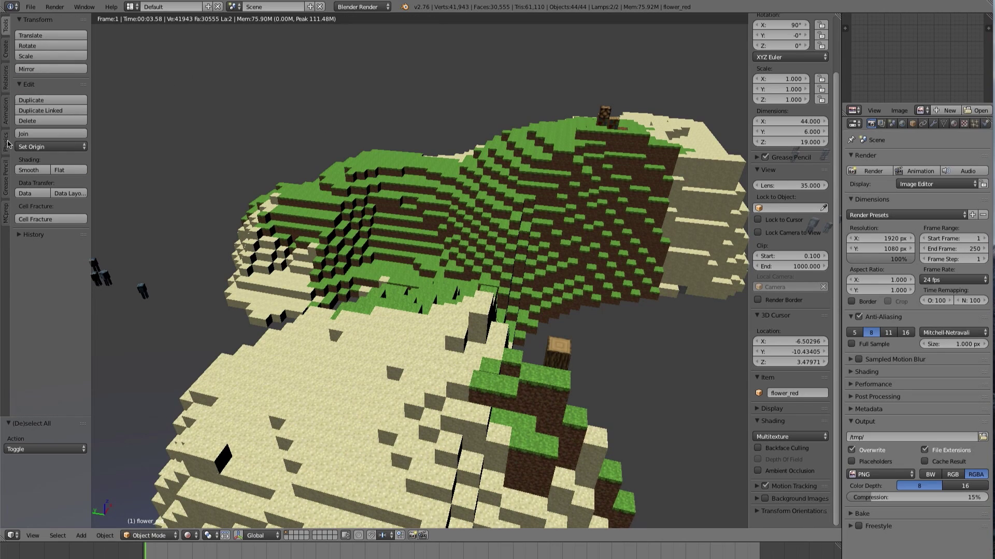
click(7, 215)
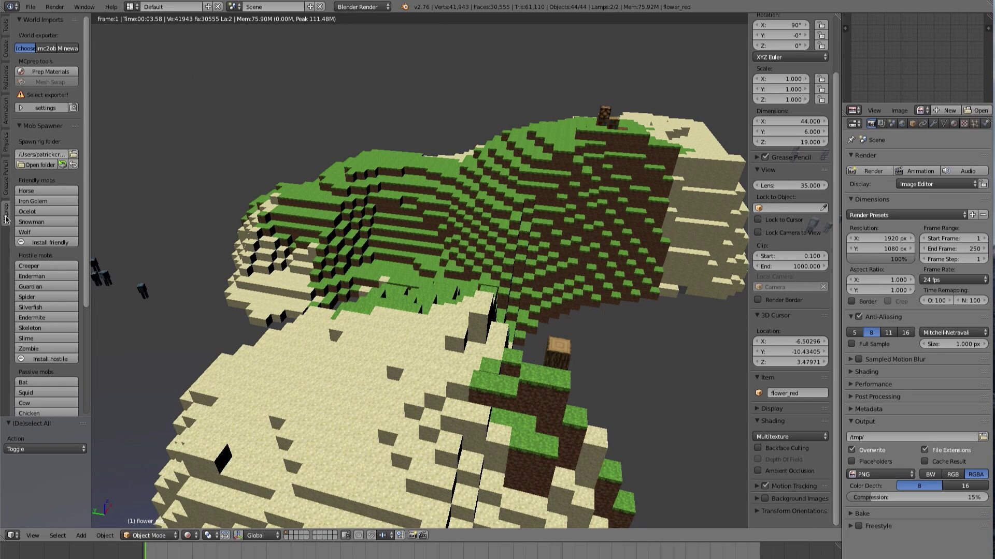
click(47, 72)
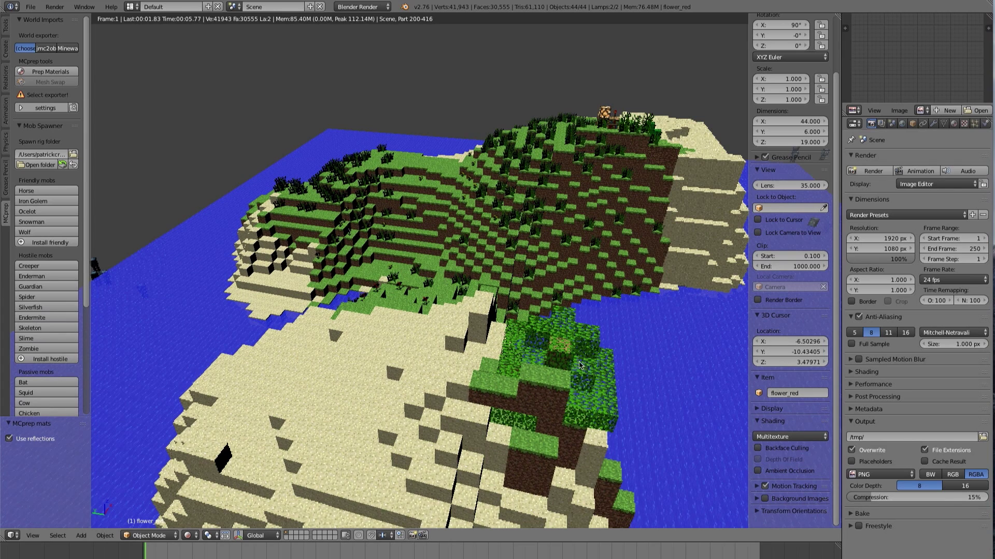
middle_drag(609, 403, 422, 363)
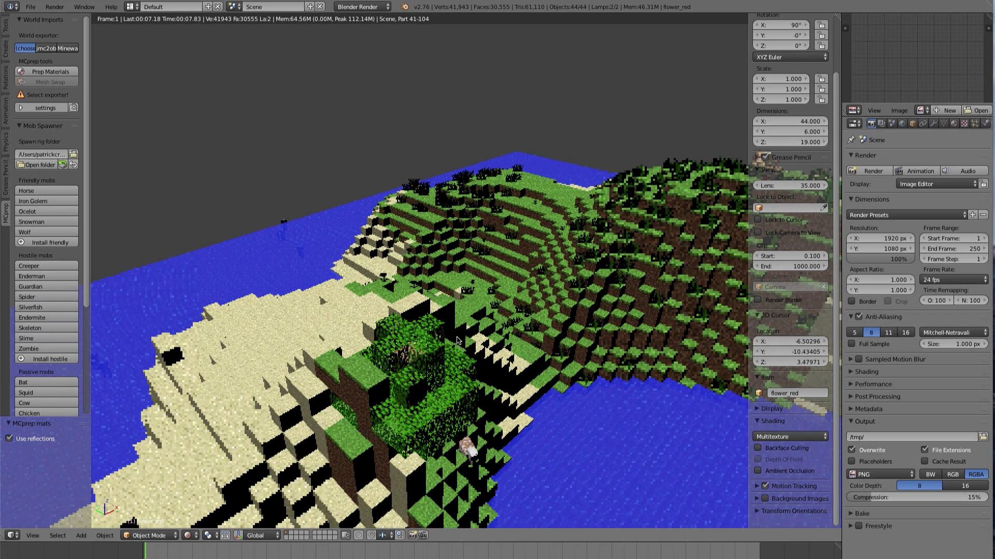
Set the sun lamp's Shadow to Ray Shadow in its Lamp properties.
key(z)
key(z)
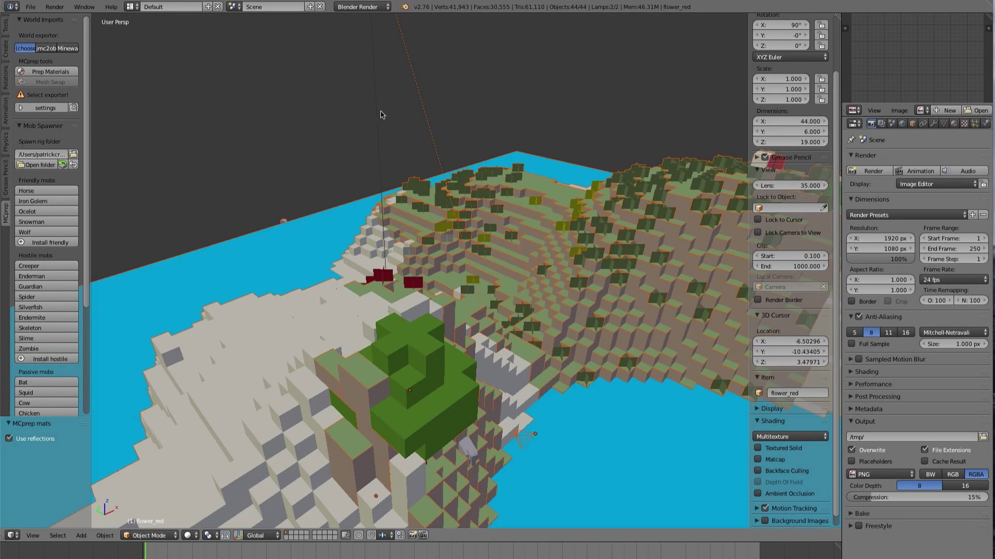
key(a)
right_click(397, 44)
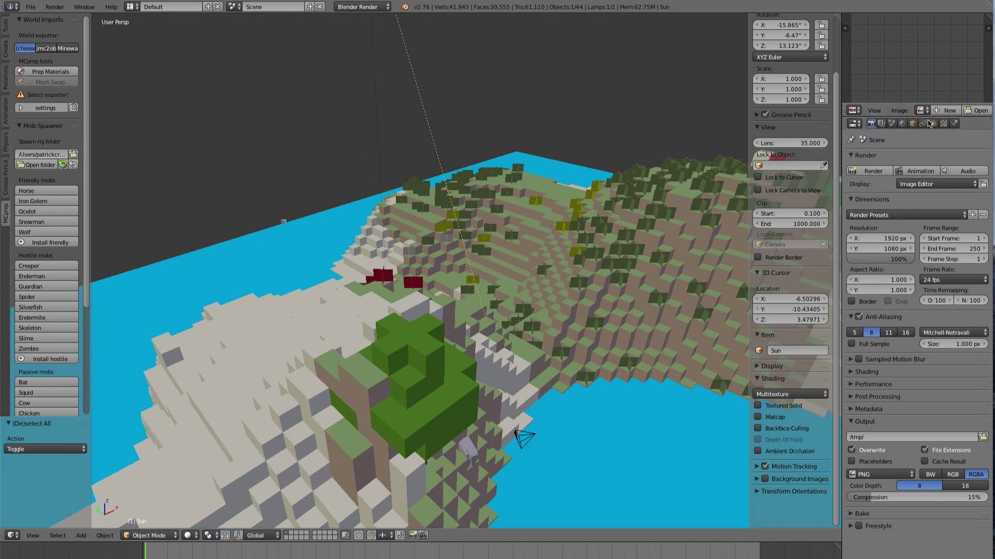
click(933, 124)
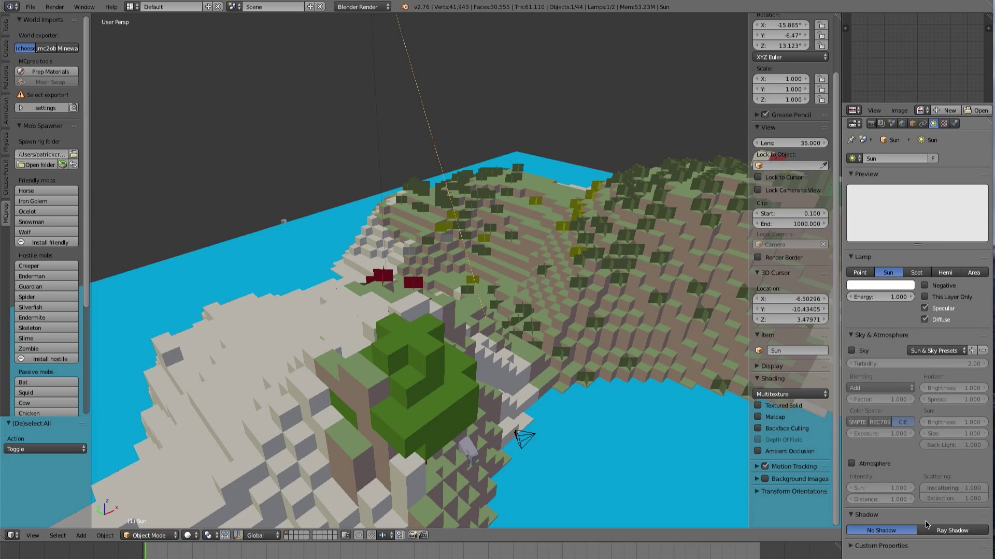
click(943, 530)
Check the ray-traced shadows in a rendered close-up of the red flowers, then return to solid shading.
mouse_move(446, 477)
middle_down()
mouse_move(374, 454)
mouse_move(359, 421)
mouse_move(394, 340)
mouse_move(395, 295)
mouse_move(366, 207)
mouse_move(349, 187)
mouse_move(498, 296)
middle_up()
key(alt+z)
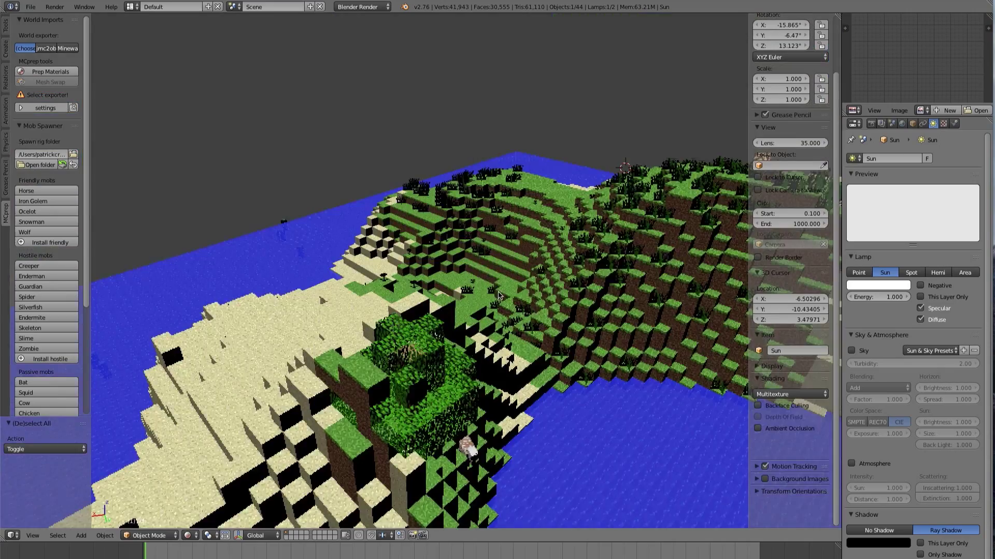
scroll(498, 296, up, 6)
key(shift+z)
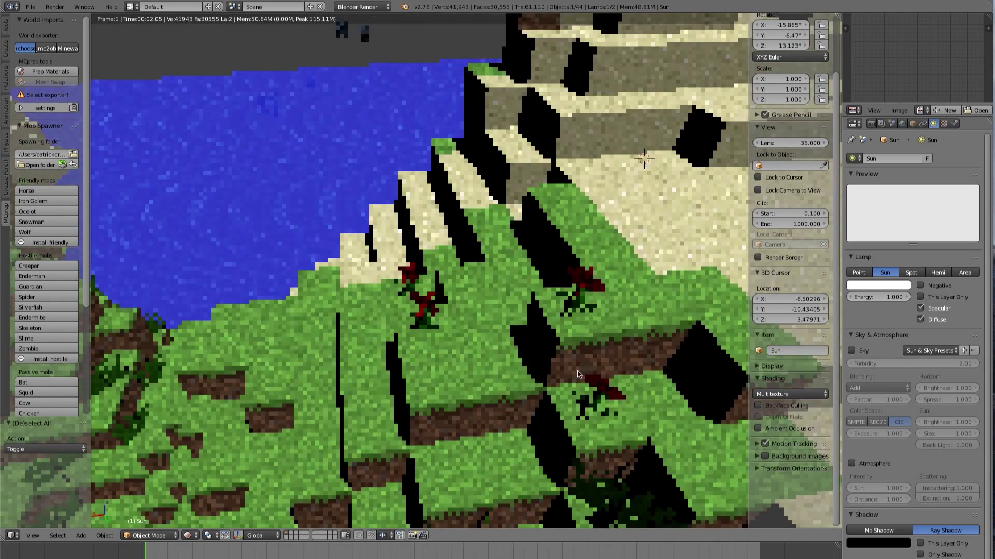
middle_drag(579, 374, 508, 333)
scroll(508, 333, up, 3)
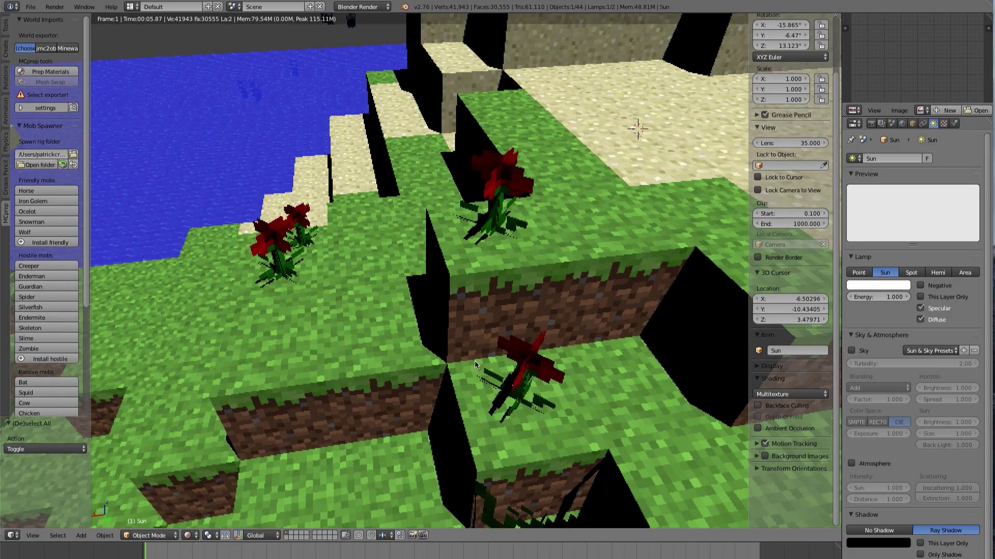
scroll(474, 361, down, 4)
middle_drag(474, 361, 475, 297)
scroll(501, 327, down, 4)
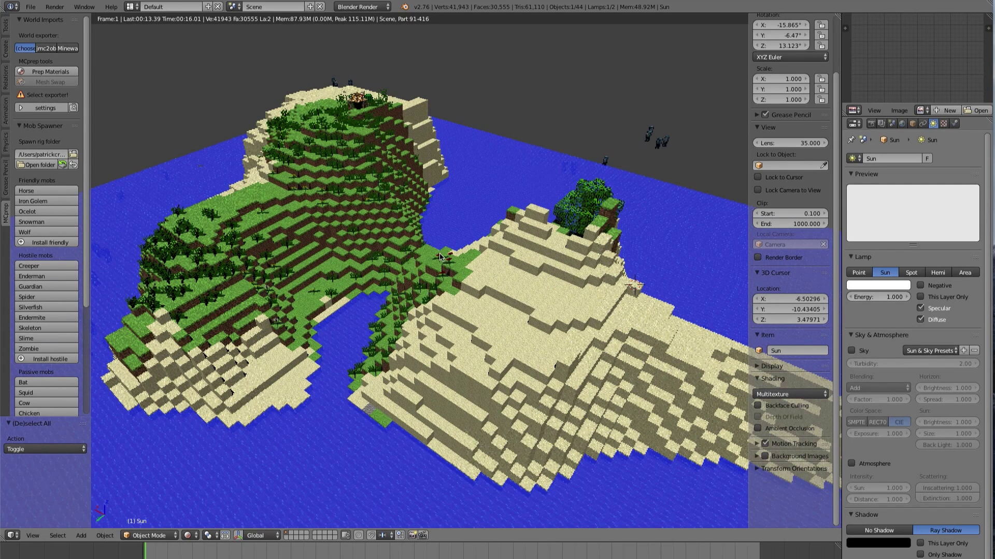
key(z)
key(z)
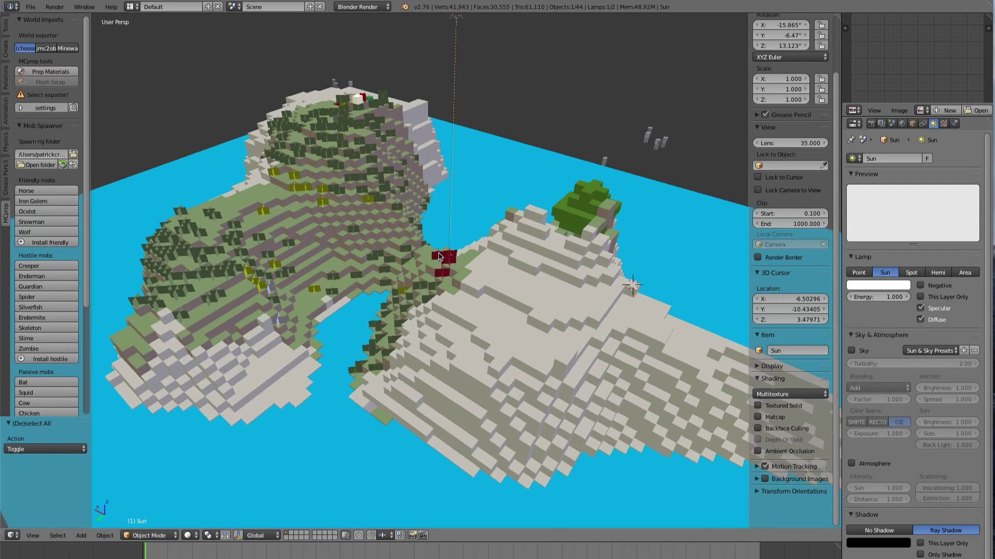
scroll(438, 255, down, 3)
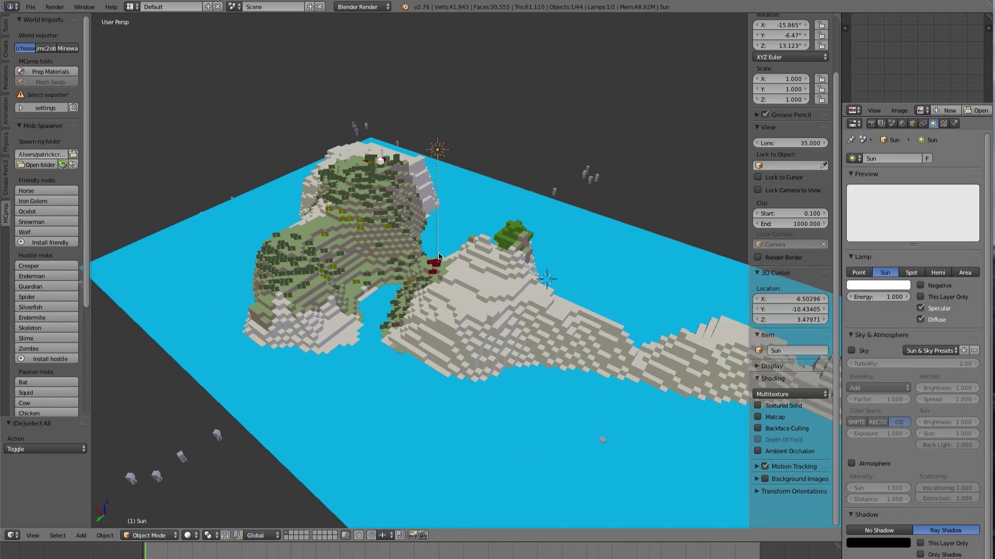
middle_drag(494, 240, 501, 260)
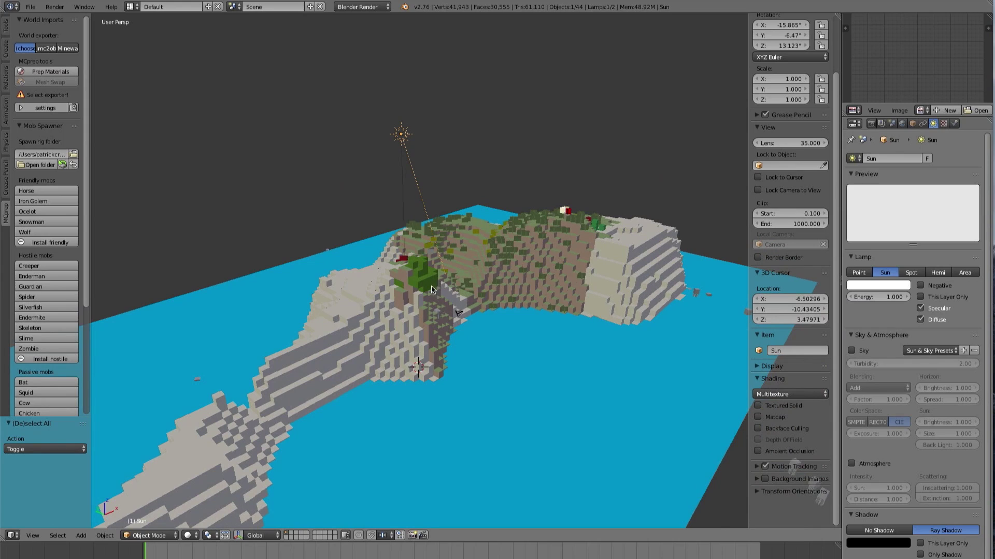
Switch the render engine to Cycles Render and re-run Prep Materials on all island objects.
click(360, 7)
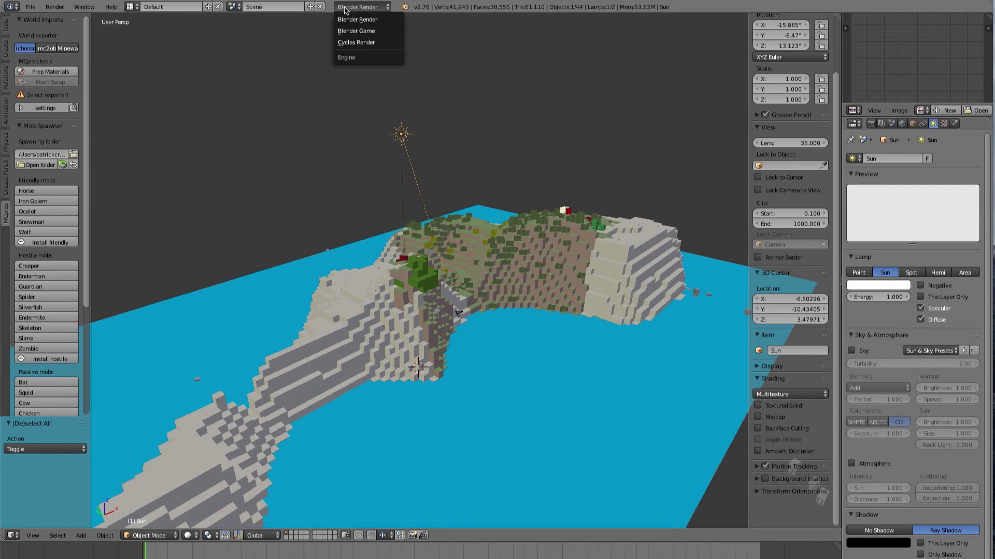
click(352, 43)
key(a)
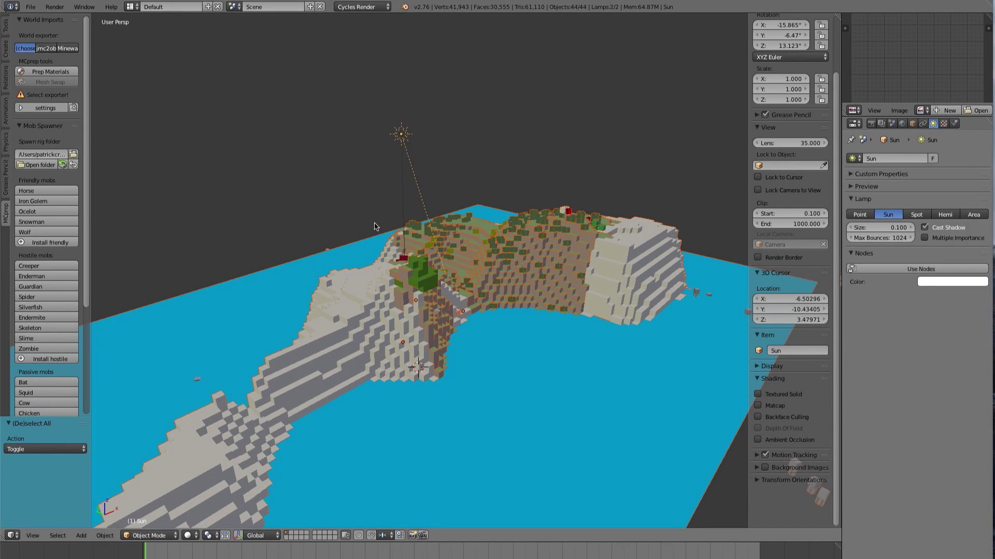
click(36, 72)
Preview the island rendered in Cycles, zoomed in on the red flowers and grass.
key(shift+z)
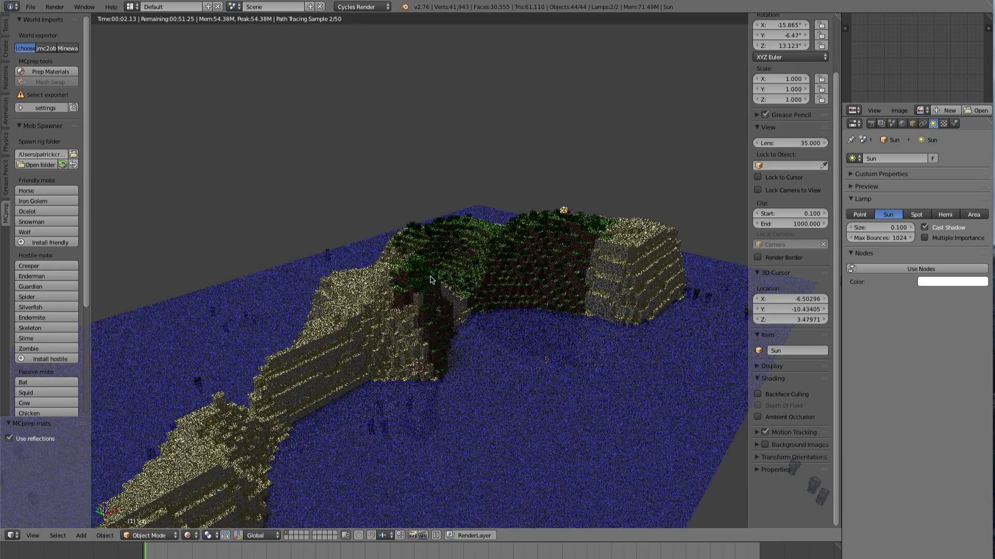
key(shift+z)
mouse_move(402, 266)
middle_down()
mouse_move(524, 326)
mouse_move(385, 340)
middle_up()
scroll(524, 325, up, 3)
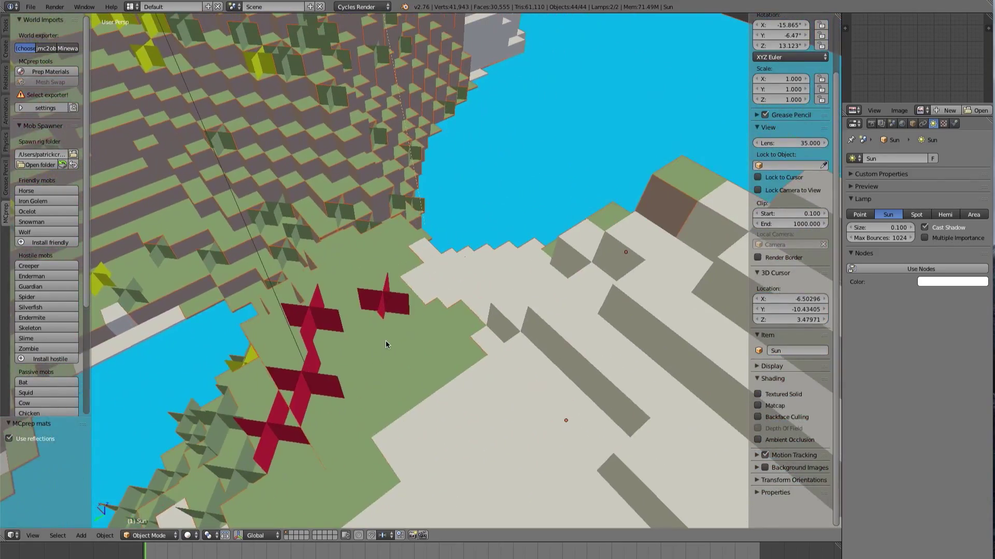
scroll(386, 340, up, 2)
key(shift+z)
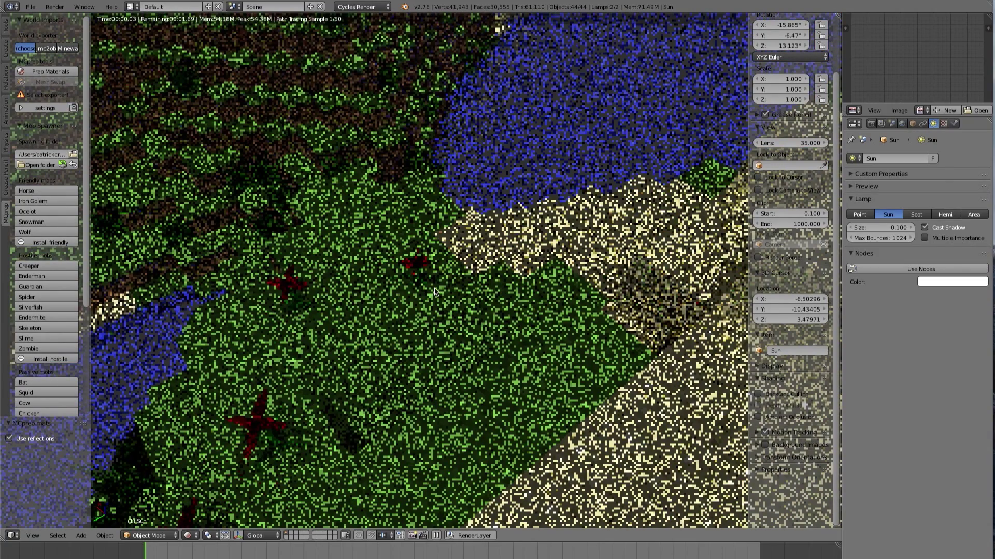